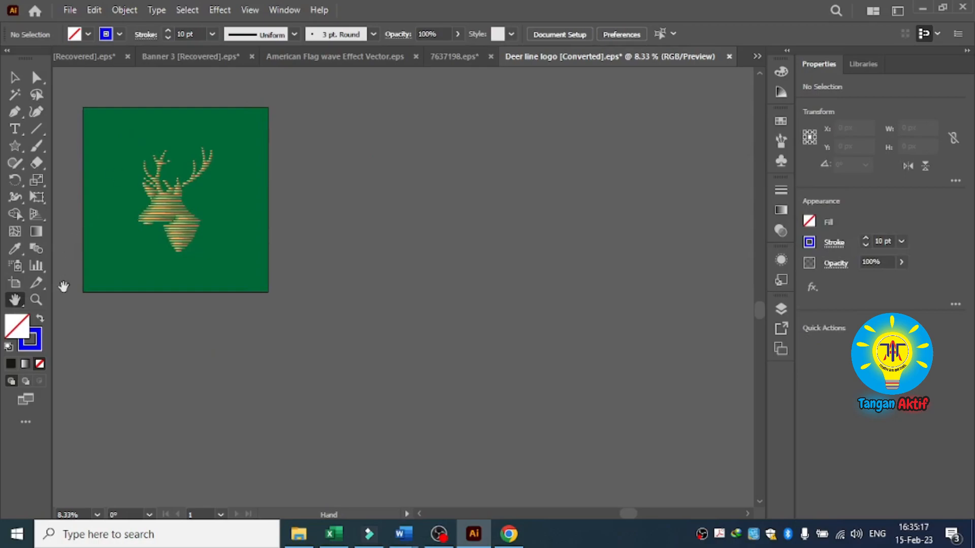
Add a 2000 × 2000 px artboard beside the green deer artboard.
{"action": "left_click", "coordinate": [16, 285]}
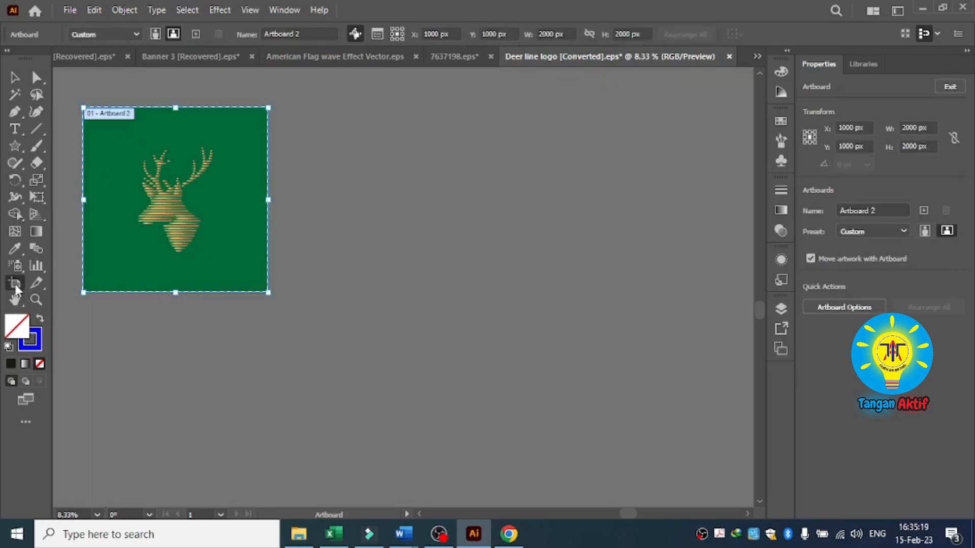
{"action": "left_click_drag", "start_coordinate": [305, 108], "coordinate": [487, 293]}
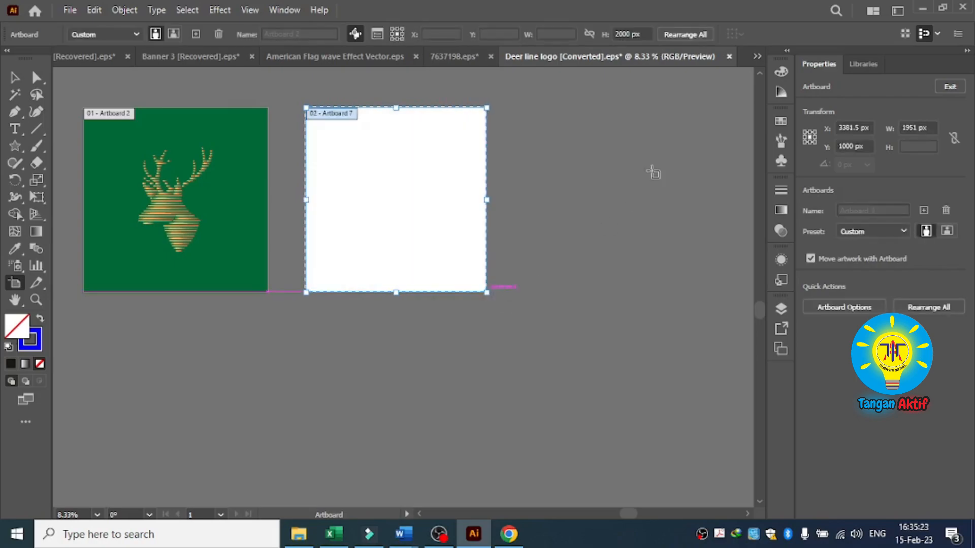
{"action": "double_click", "coordinate": [555, 34]}
{"action": "type", "text": "2000"}
{"action": "key", "text": "Tab"}
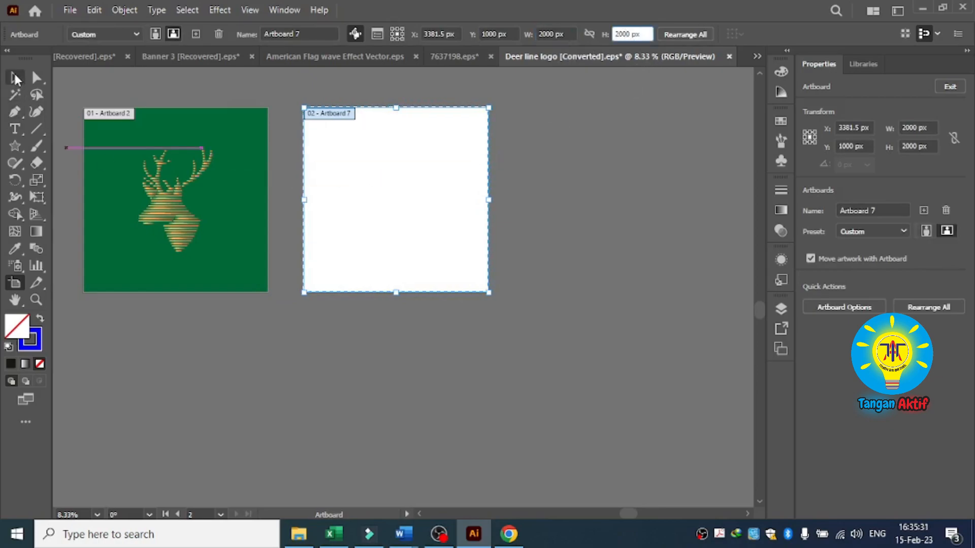
{"action": "left_click", "coordinate": [15, 78]}
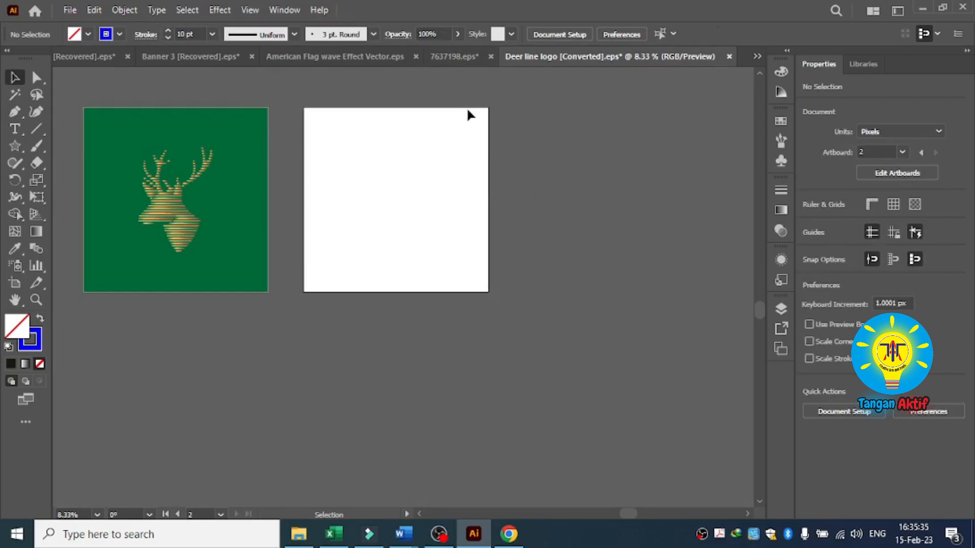
Copy the lower-left deer head silhouette from the 7637198.eps document and paste it into the Deer line logo document.
{"action": "scroll", "coordinate": [468, 110], "scroll_direction": "up", "scroll_amount": 1}
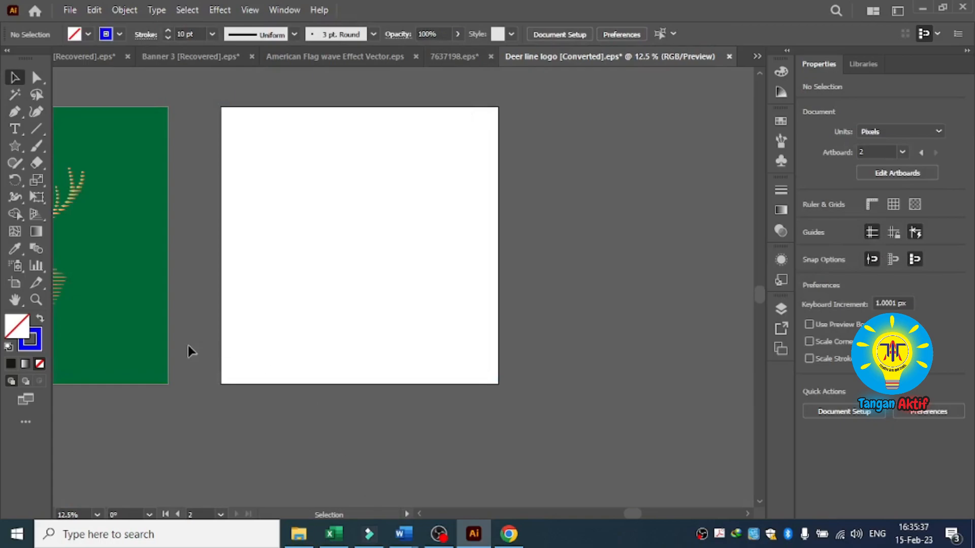
{"action": "left_click", "coordinate": [15, 299]}
{"action": "left_click_drag", "start_coordinate": [123, 372], "coordinate": [297, 363]}
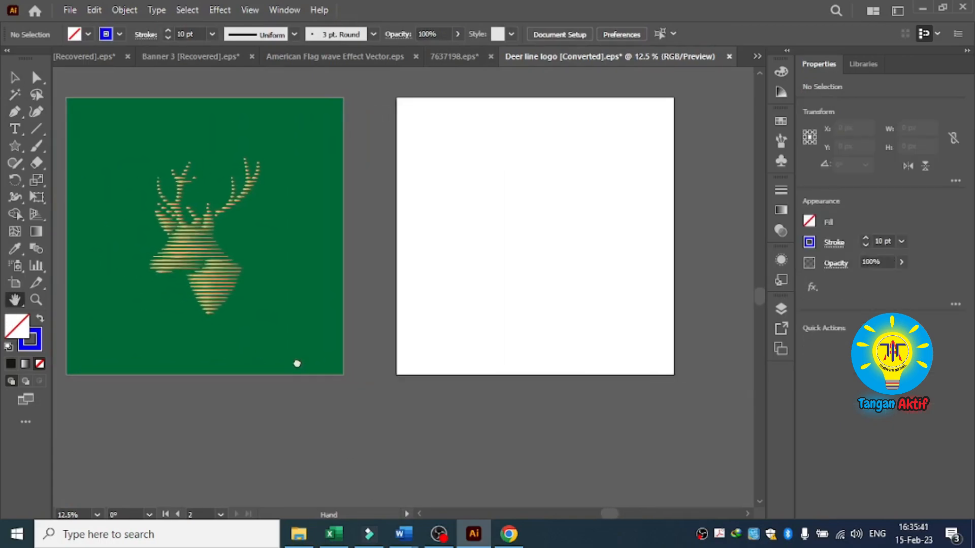
{"action": "left_click", "coordinate": [15, 77]}
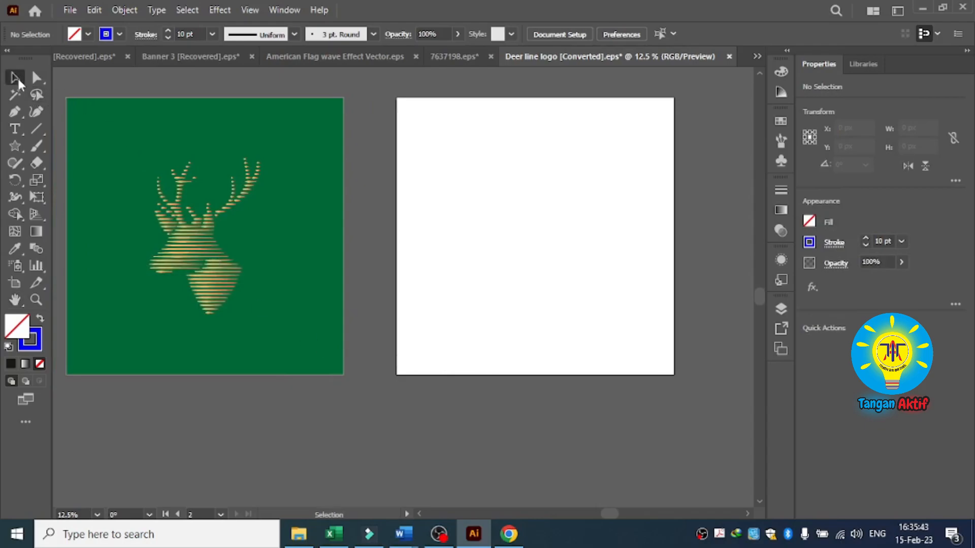
{"action": "left_click", "coordinate": [452, 56]}
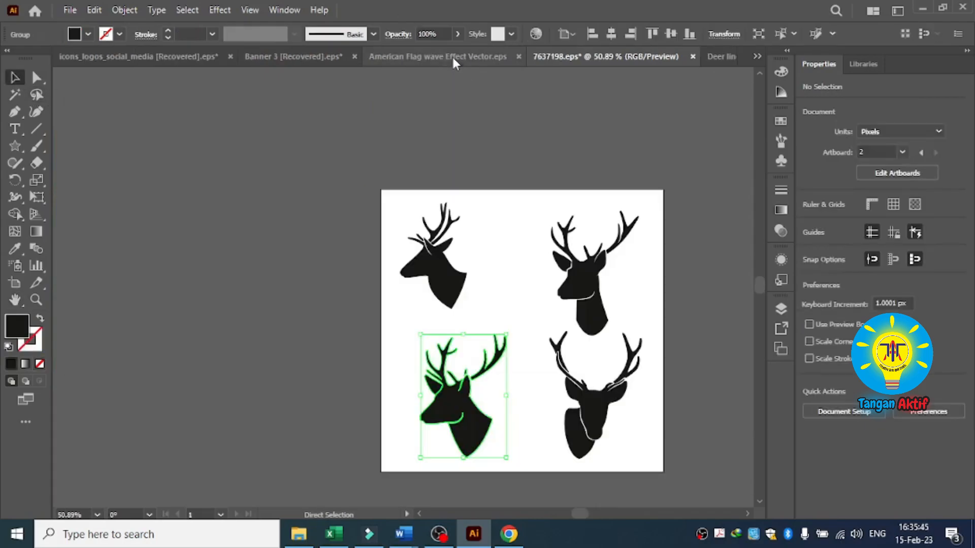
{"action": "left_click", "coordinate": [318, 341]}
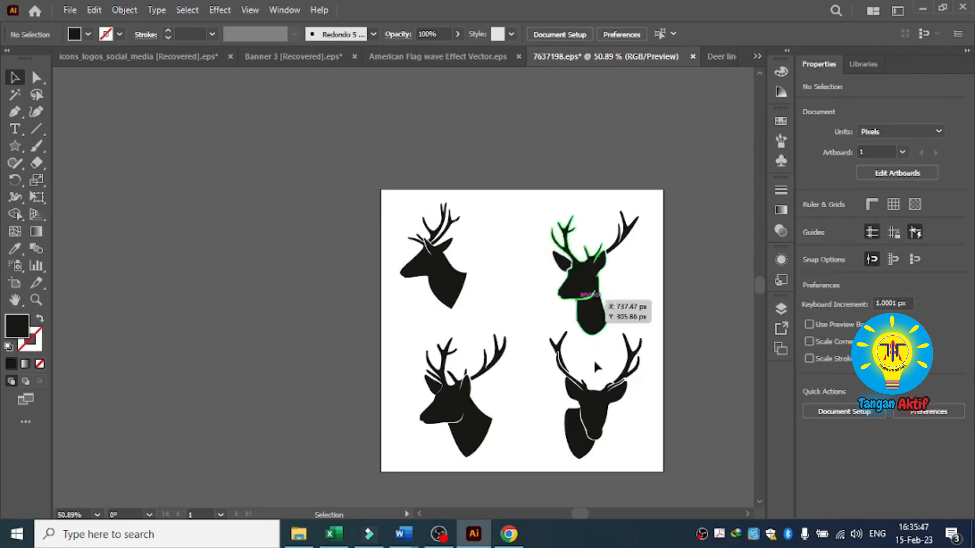
{"action": "left_click", "coordinate": [456, 416]}
{"action": "left_click", "coordinate": [93, 10]}
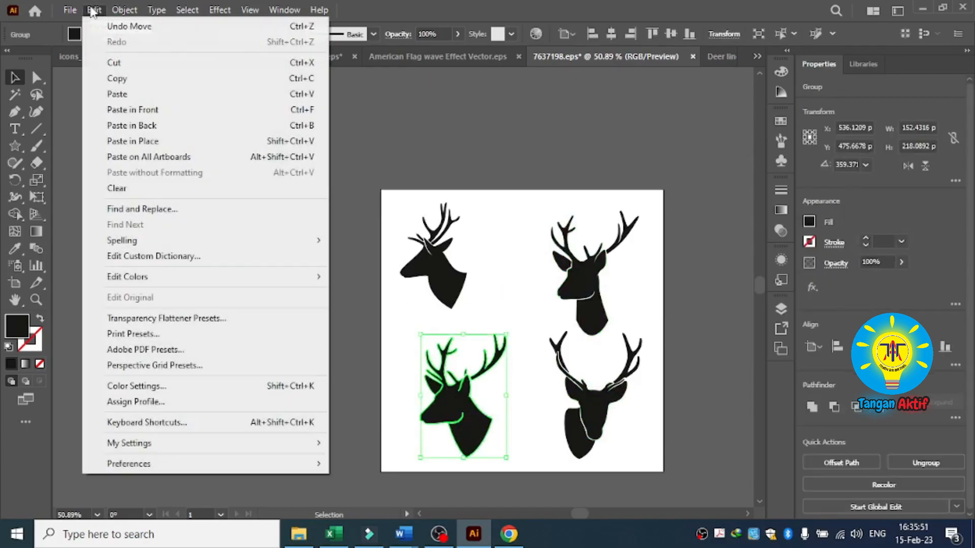
{"action": "left_click", "coordinate": [142, 85]}
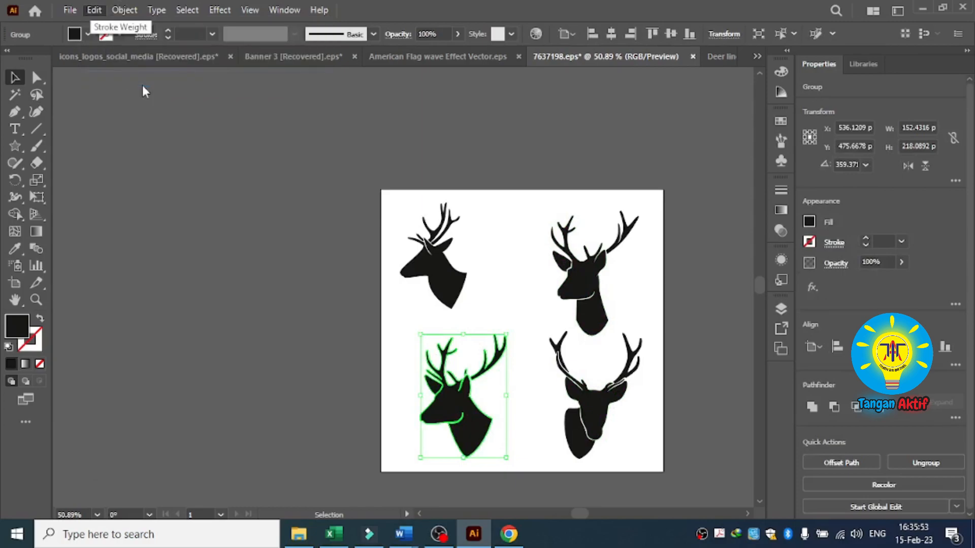
{"action": "left_click", "coordinate": [717, 57]}
{"action": "key", "text": "ctrl+v"}
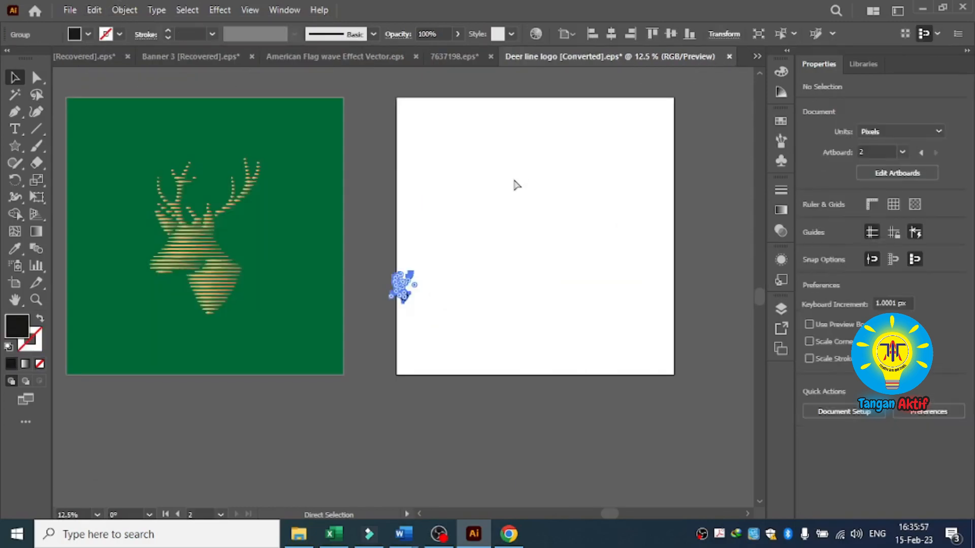
Move the pasted deer head onto the blank artboard, enlarge it to about 865 × 1237 px and place it near the centre.
{"action": "left_click_drag", "start_coordinate": [405, 296], "coordinate": [656, 336]}
{"action": "left_click_drag", "start_coordinate": [491, 213], "coordinate": [460, 167]}
{"action": "left_click_drag", "start_coordinate": [528, 264], "coordinate": [547, 261]}
{"action": "scroll", "coordinate": [683, 182], "scroll_direction": "up", "scroll_amount": 2}
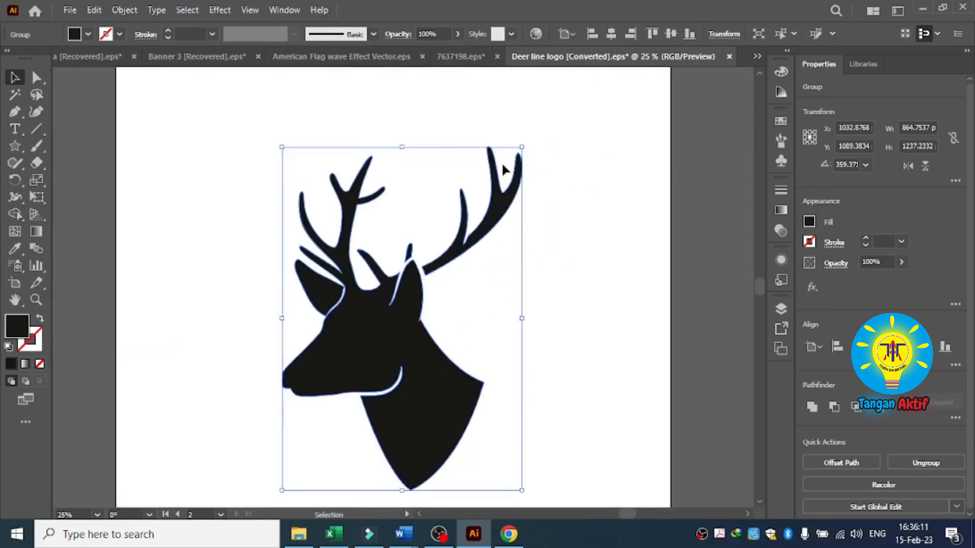
{"action": "left_click", "coordinate": [151, 135]}
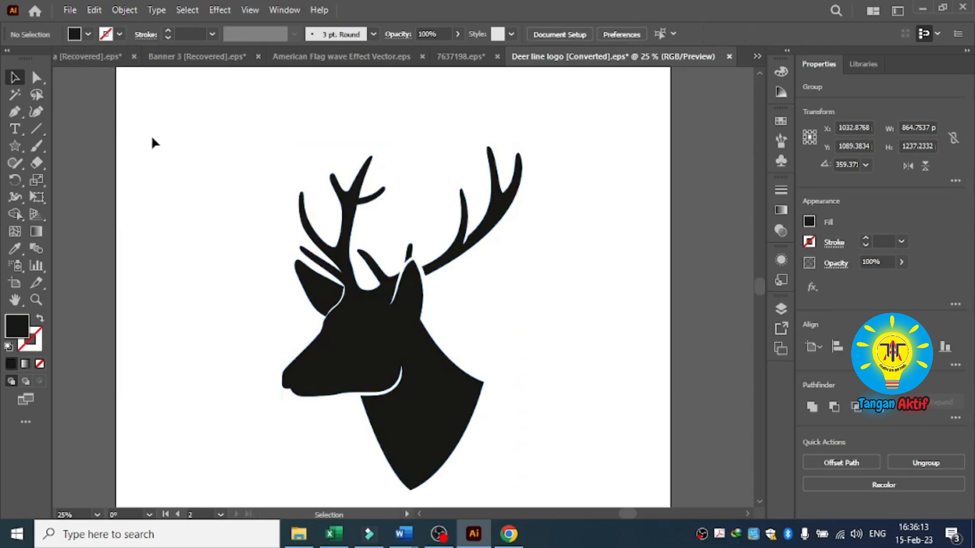
Set the drawing colours to no fill and a blue stroke with nothing selected.
{"action": "left_click", "coordinate": [40, 318]}
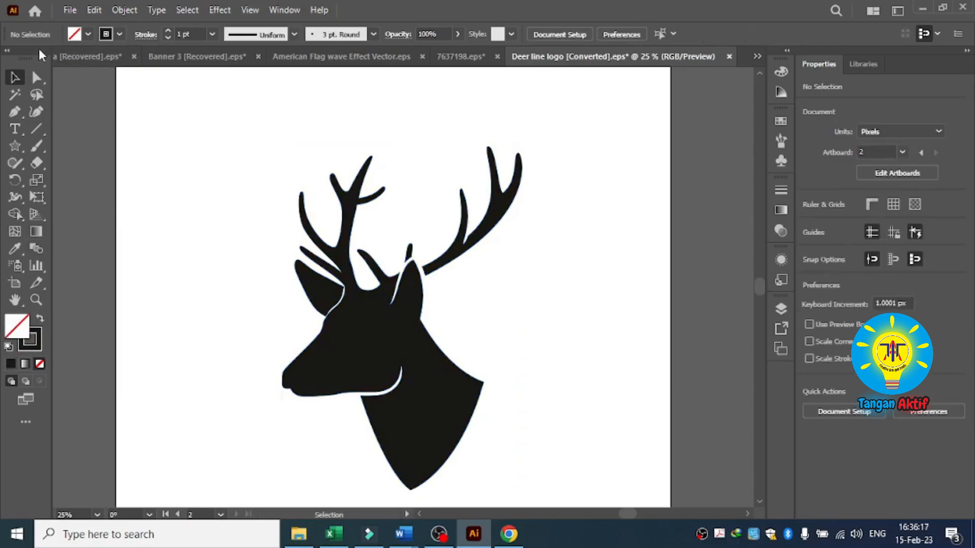
{"action": "left_click", "coordinate": [119, 34]}
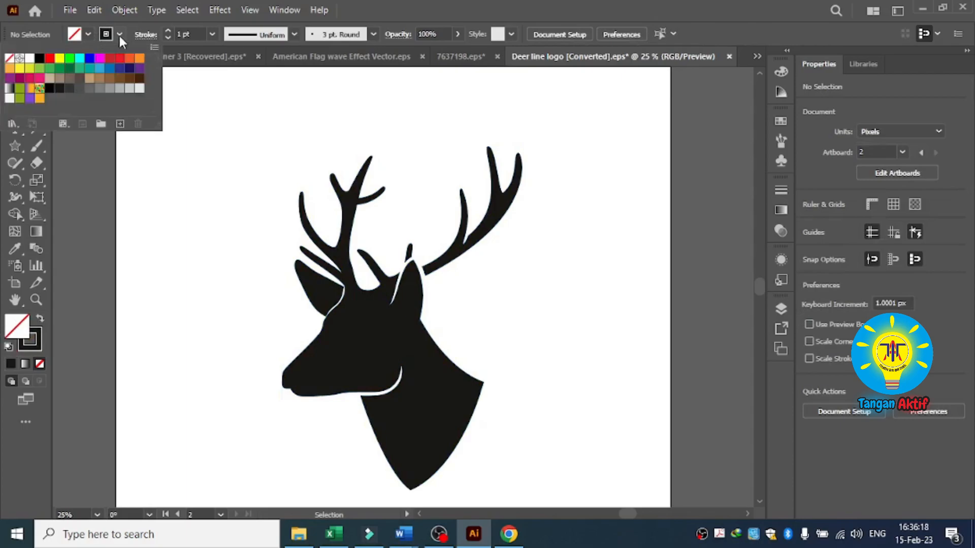
{"action": "left_click", "coordinate": [91, 60]}
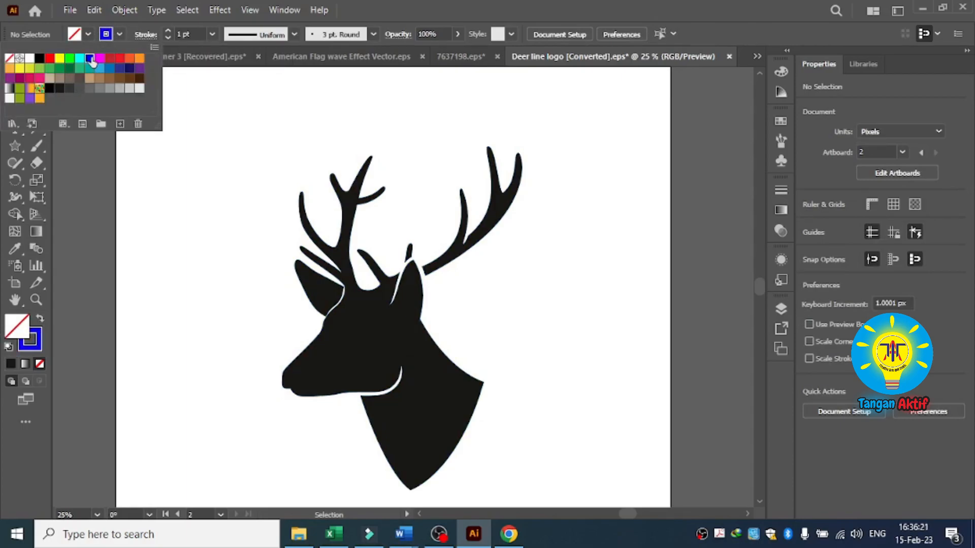
{"action": "left_click", "coordinate": [130, 189]}
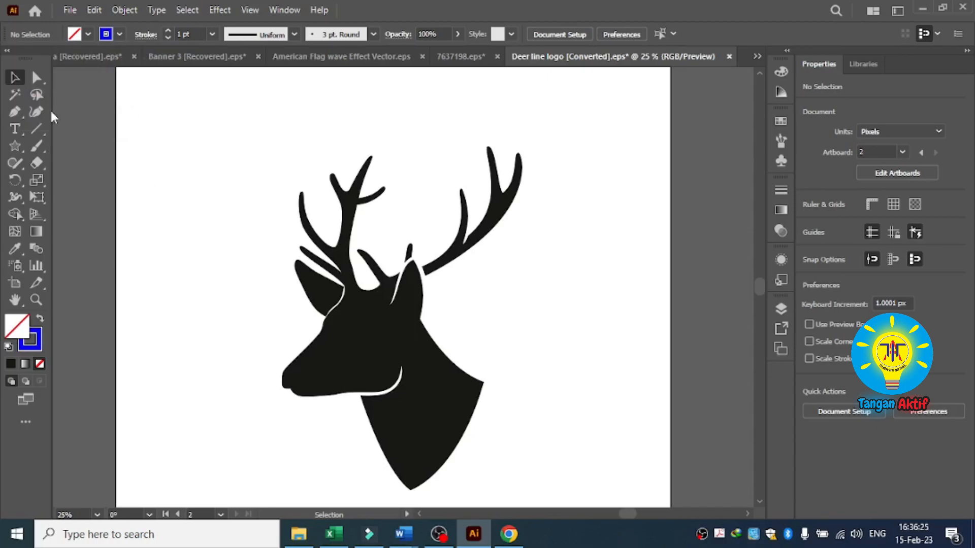
Draw a straight horizontal line about 1298 px long above the deer's antlers with the Pen tool.
{"action": "left_click", "coordinate": [13, 113]}
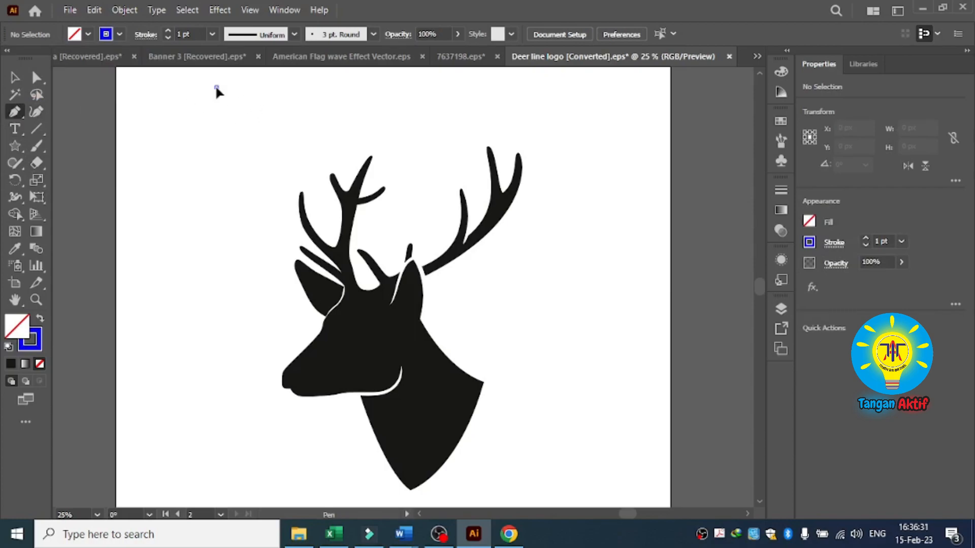
{"action": "left_click", "coordinate": [216, 88]}
{"action": "left_click", "coordinate": [574, 87], "text": "shift"}
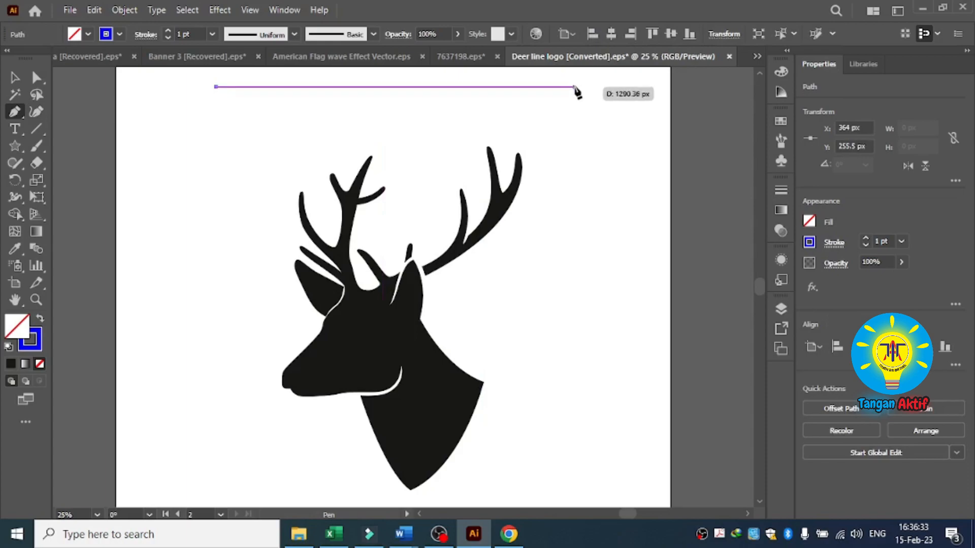
{"action": "left_click", "coordinate": [576, 87]}
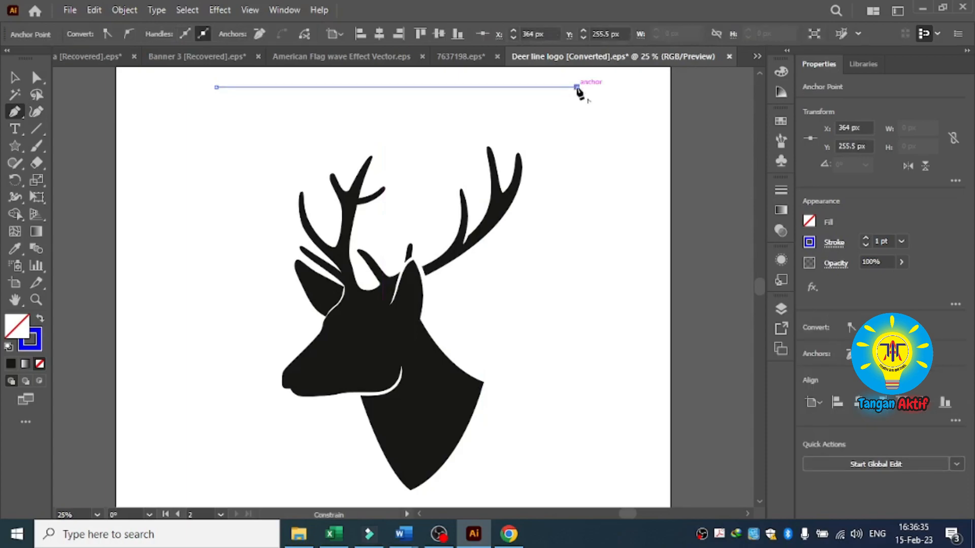
{"action": "key", "text": "Escape"}
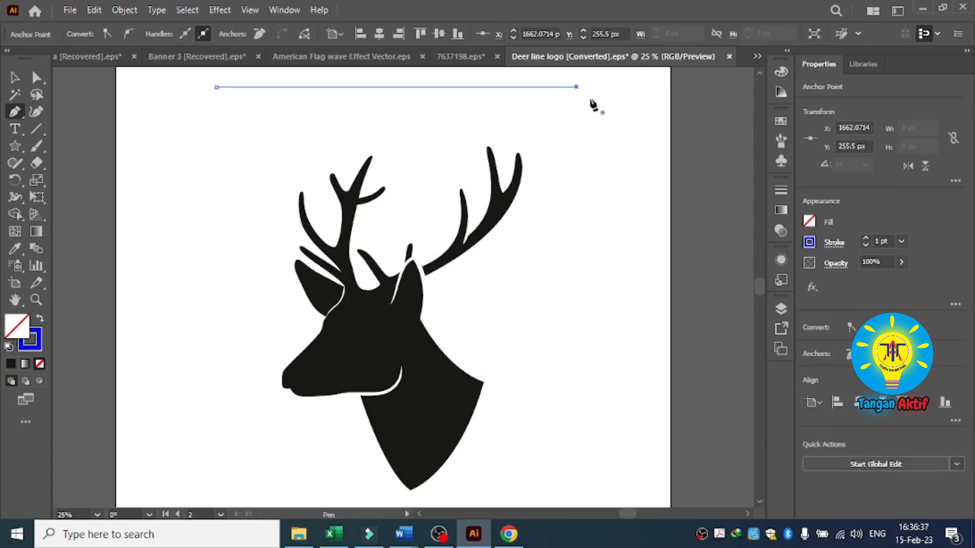
Set the blue line's stroke weight to 10 pt.
{"action": "key", "text": "v"}
{"action": "left_click", "coordinate": [181, 90]}
{"action": "left_click_drag", "start_coordinate": [183, 83], "coordinate": [260, 109]}
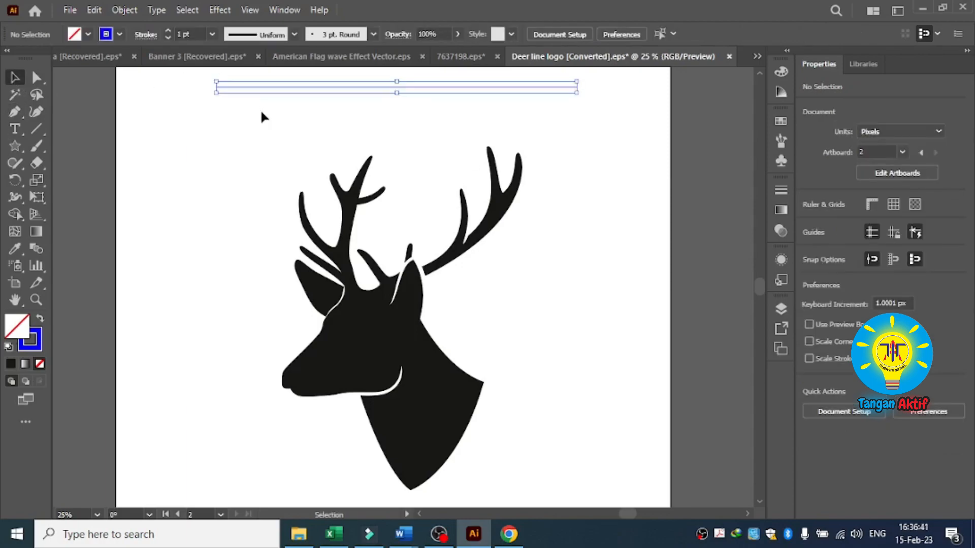
{"action": "left_click", "coordinate": [212, 34]}
{"action": "left_click", "coordinate": [236, 238]}
Duplicate the blue line straight down, placing the copy about 17 px below the original.
{"action": "scroll", "coordinate": [524, 68], "scroll_direction": "up", "scroll_amount": 1}
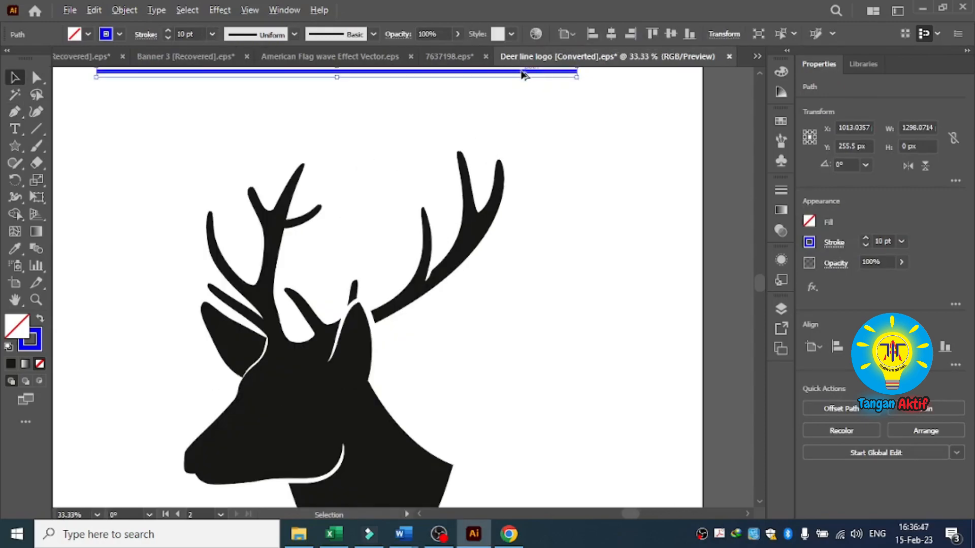
{"action": "scroll", "coordinate": [488, 89], "scroll_direction": "up", "scroll_amount": 1}
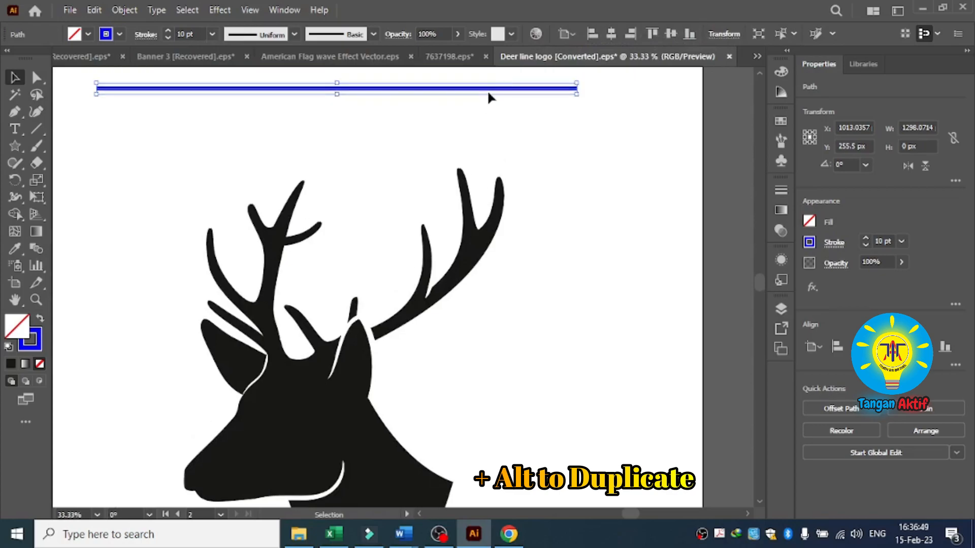
{"action": "left_click_drag", "start_coordinate": [489, 90], "coordinate": [490, 101]}
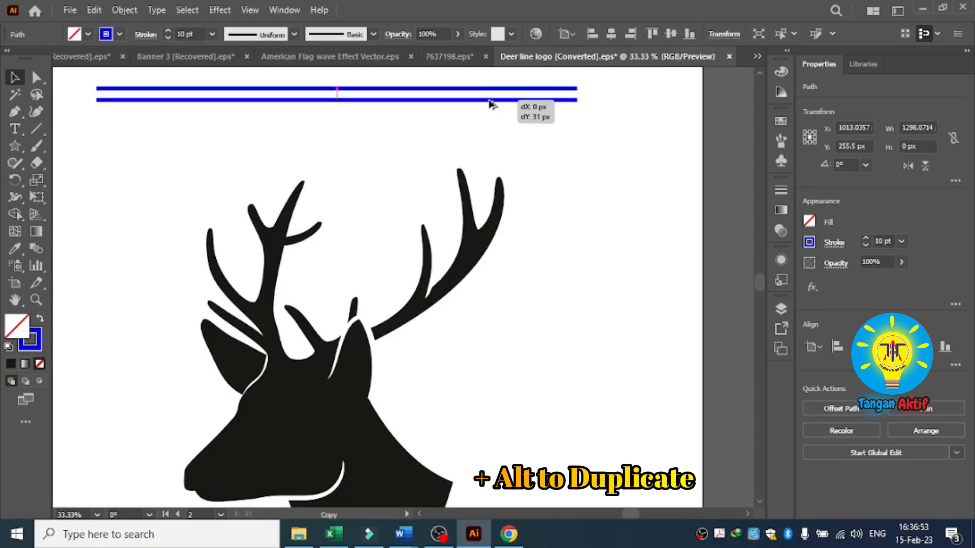
{"action": "left_click_drag", "start_coordinate": [491, 101], "coordinate": [490, 100]}
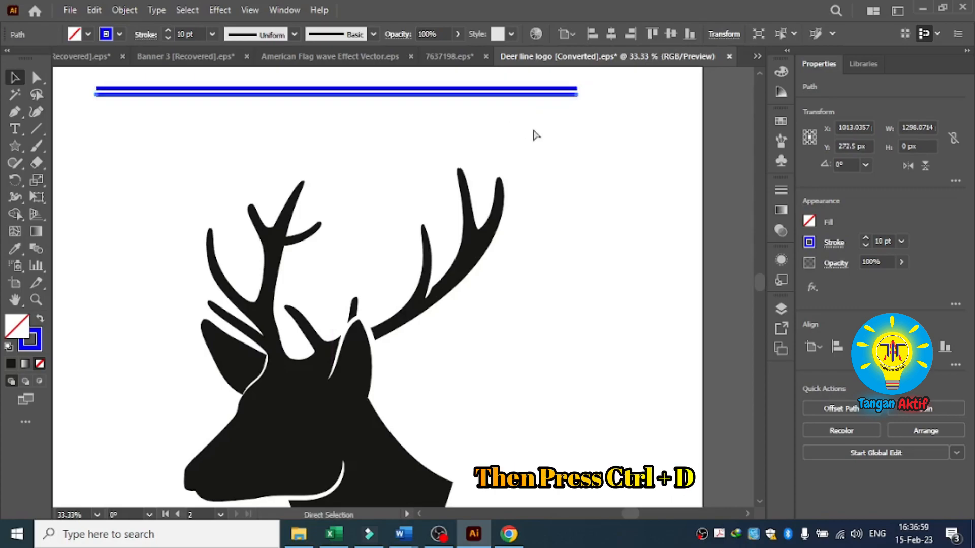
Repeat the line duplication until evenly spaced horizontal stripes cover the whole deer, from above the antlers to below the neck.
{"action": "key", "text": "ctrl+d"}
{"action": "key", "text": "ctrl+d"}
{"action": "key", "text": "ctrl+d"}
{"action": "key", "text": "ctrl+d"}
{"action": "key", "text": "ctrl+d"}
{"action": "key", "text": "ctrl+d"}
{"action": "key", "text": "ctrl+d"}
{"action": "key", "text": "ctrl+d"}
{"action": "key", "text": "ctrl+d"}
{"action": "key", "text": "ctrl+d"}
{"action": "key", "text": "ctrl+d"}
{"action": "key", "text": "ctrl+d"}
{"action": "key", "text": "ctrl+d"}
{"action": "key", "text": "ctrl+d"}
{"action": "key", "text": "ctrl+d"}
{"action": "key", "text": "ctrl+d"}
{"action": "key", "text": "ctrl+d"}
{"action": "key", "text": "ctrl+d"}
{"action": "key", "text": "ctrl+d"}
{"action": "key", "text": "ctrl+d"}
{"action": "key", "text": "ctrl+d"}
{"action": "key", "text": "ctrl+d"}
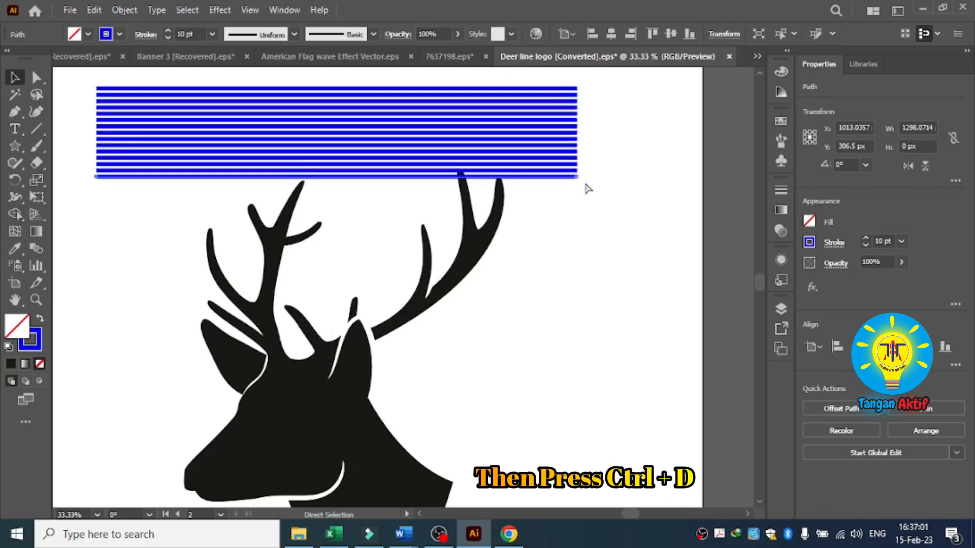
{"action": "key", "text": "ctrl+d"}
{"action": "key", "text": "ctrl+d"}
{"action": "key", "text": "ctrl+d"}
{"action": "key", "text": "ctrl+d"}
{"action": "key", "text": "ctrl+d"}
{"action": "key", "text": "ctrl+d"}
{"action": "key", "text": "ctrl+d"}
{"action": "key", "text": "ctrl+d"}
{"action": "key", "text": "ctrl+d"}
{"action": "key", "text": "ctrl+d"}
{"action": "key", "text": "ctrl+d"}
{"action": "key", "text": "ctrl+d"}
{"action": "key", "text": "ctrl+d"}
{"action": "key", "text": "ctrl+d"}
{"action": "key", "text": "ctrl+d"}
{"action": "key", "text": "ctrl+d"}
{"action": "key", "text": "ctrl+d"}
{"action": "key", "text": "ctrl+d"}
{"action": "key", "text": "ctrl+d"}
{"action": "key", "text": "ctrl+d"}
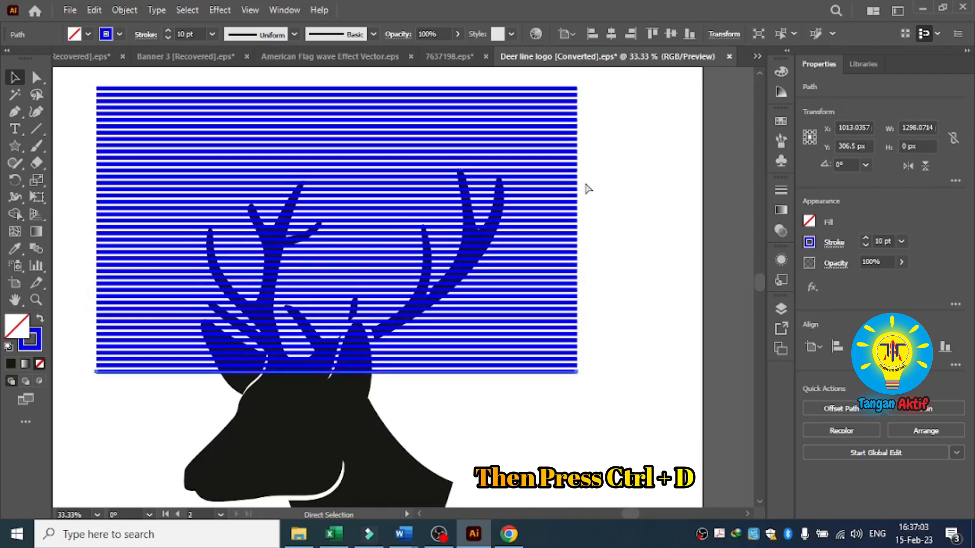
{"action": "key", "text": "ctrl+d"}
{"action": "key", "text": "ctrl+d"}
{"action": "key", "text": "ctrl+d"}
{"action": "key", "text": "ctrl+d"}
{"action": "key", "text": "ctrl+d"}
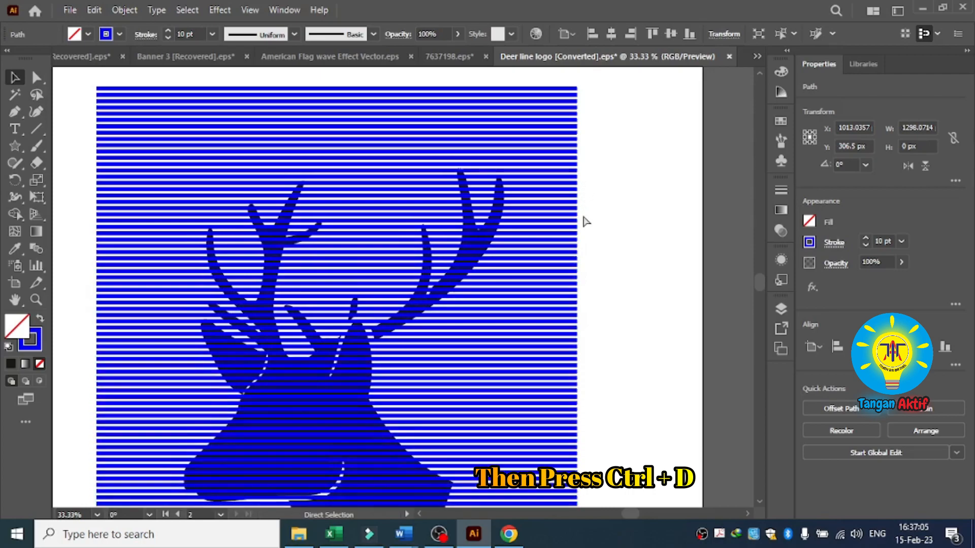
{"action": "scroll", "coordinate": [584, 222], "scroll_direction": "down", "scroll_amount": 3}
{"action": "key", "text": "ctrl+d"}
{"action": "key", "text": "ctrl+d"}
{"action": "key", "text": "ctrl+d"}
{"action": "key", "text": "ctrl+d"}
{"action": "key", "text": "ctrl+d"}
{"action": "key", "text": "ctrl+d"}
{"action": "key", "text": "ctrl+d"}
{"action": "key", "text": "ctrl+d"}
{"action": "key", "text": "ctrl+d"}
{"action": "key", "text": "ctrl+d"}
{"action": "key", "text": "ctrl+d"}
{"action": "key", "text": "ctrl+d"}
{"action": "scroll", "coordinate": [588, 235], "scroll_direction": "down", "scroll_amount": 1}
{"action": "key", "text": "ctrl+d"}
{"action": "key", "text": "ctrl+d"}
{"action": "key", "text": "ctrl+d"}
{"action": "key", "text": "ctrl+d"}
{"action": "key", "text": "ctrl+d"}
{"action": "scroll", "coordinate": [594, 235], "scroll_direction": "down", "scroll_amount": 1}
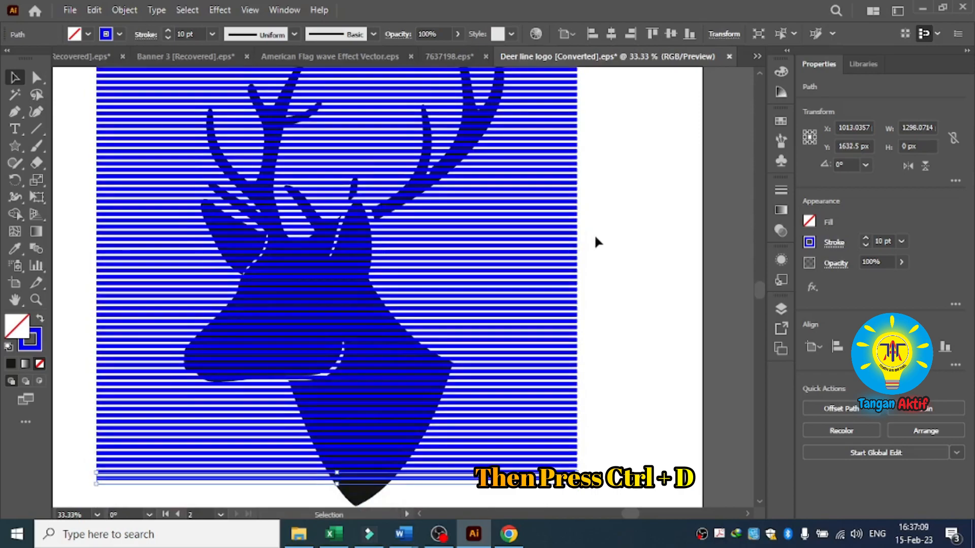
{"action": "key", "text": "ctrl+d"}
{"action": "key", "text": "ctrl+d"}
{"action": "key", "text": "ctrl+d"}
{"action": "key", "text": "ctrl+d"}
{"action": "key", "text": "ctrl+d"}
{"action": "key", "text": "ctrl+d"}
{"action": "key", "text": "ctrl+d"}
{"action": "key", "text": "ctrl+d"}
{"action": "key", "text": "ctrl+d"}
{"action": "key", "text": "ctrl+d"}
{"action": "key", "text": "ctrl+d"}
{"action": "key", "text": "ctrl+d"}
{"action": "key", "text": "ctrl+d"}
{"action": "key", "text": "ctrl+d"}
{"action": "key", "text": "ctrl+d"}
{"action": "key", "text": "ctrl+d"}
{"action": "key", "text": "ctrl+d"}
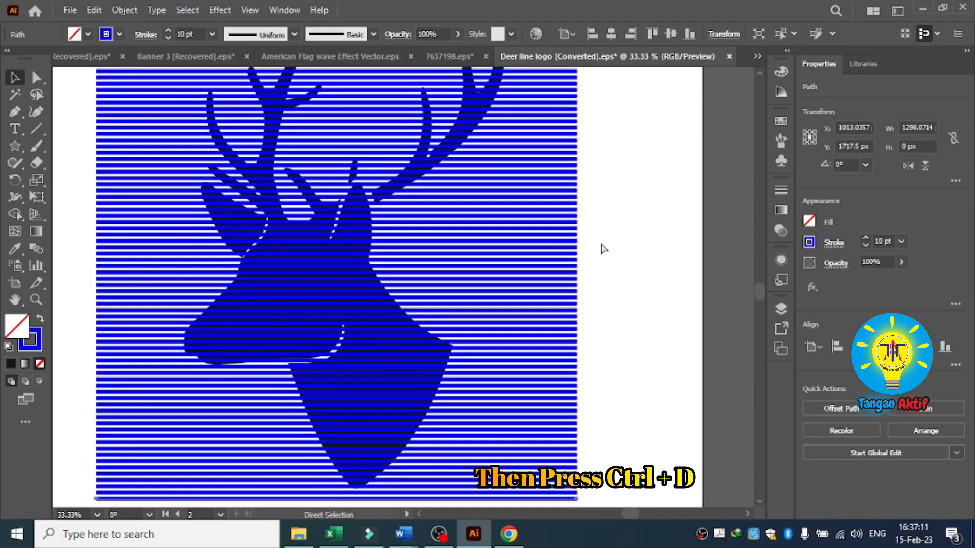
Group all the blue horizontal lines covering the deer.
{"action": "scroll", "coordinate": [593, 226], "scroll_direction": "down", "scroll_amount": 2}
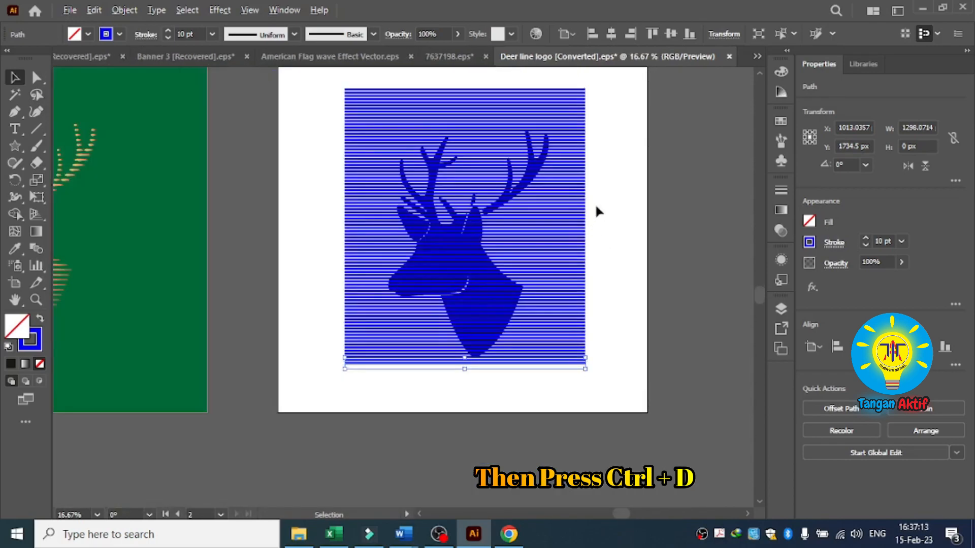
{"action": "scroll", "coordinate": [609, 169], "scroll_direction": "up", "scroll_amount": 1}
{"action": "scroll", "coordinate": [609, 170], "scroll_direction": "down", "scroll_amount": 1}
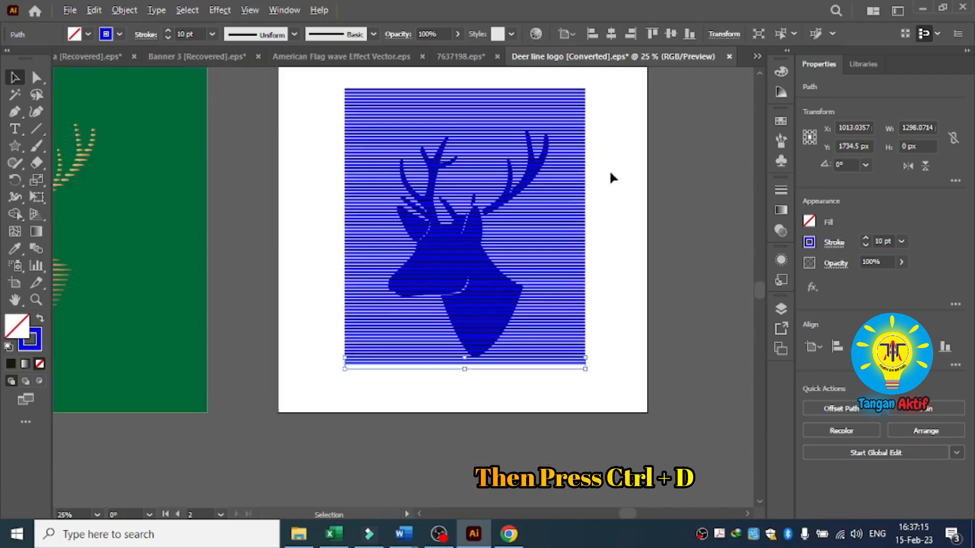
{"action": "left_click", "coordinate": [630, 139]}
{"action": "left_click_drag", "start_coordinate": [609, 76], "coordinate": [577, 385]}
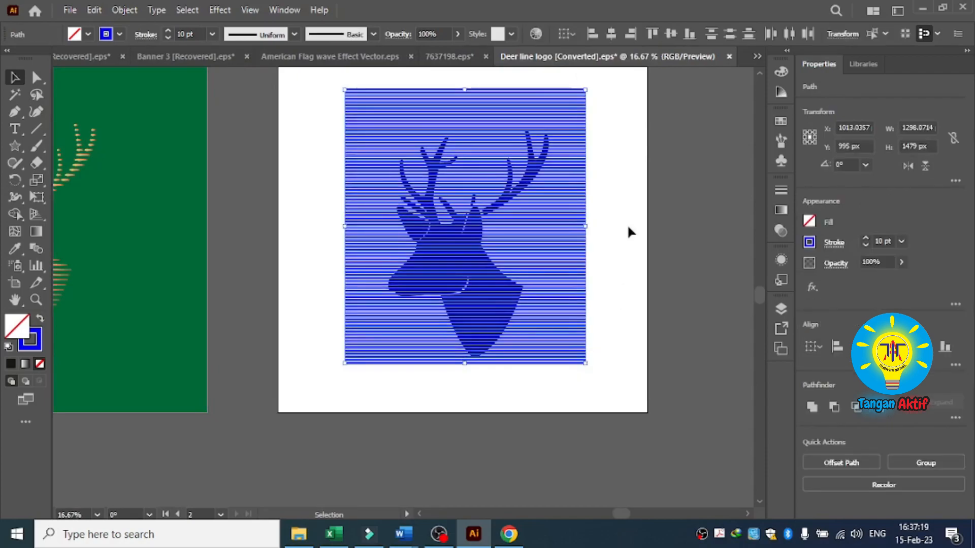
{"action": "right_click", "coordinate": [569, 98]}
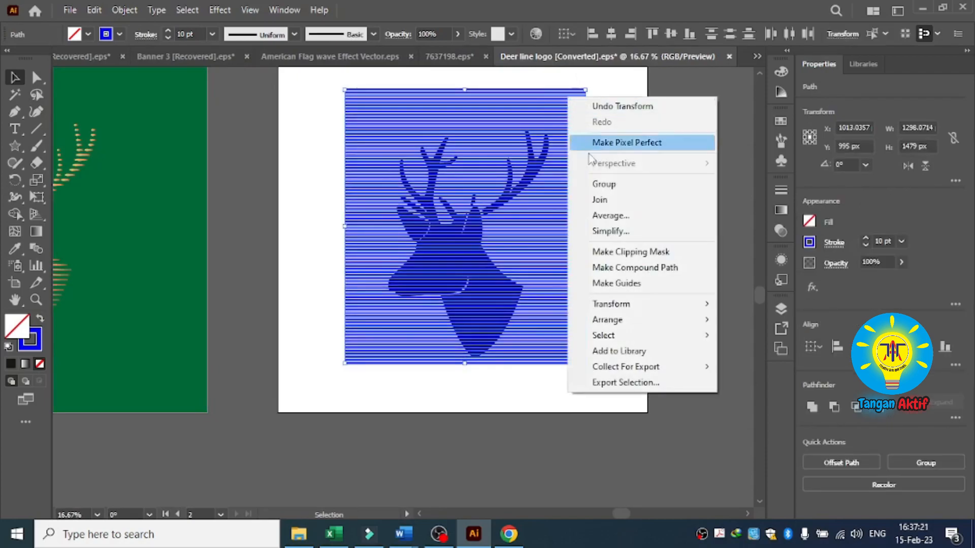
{"action": "left_click", "coordinate": [602, 184]}
{"action": "left_click", "coordinate": [601, 166]}
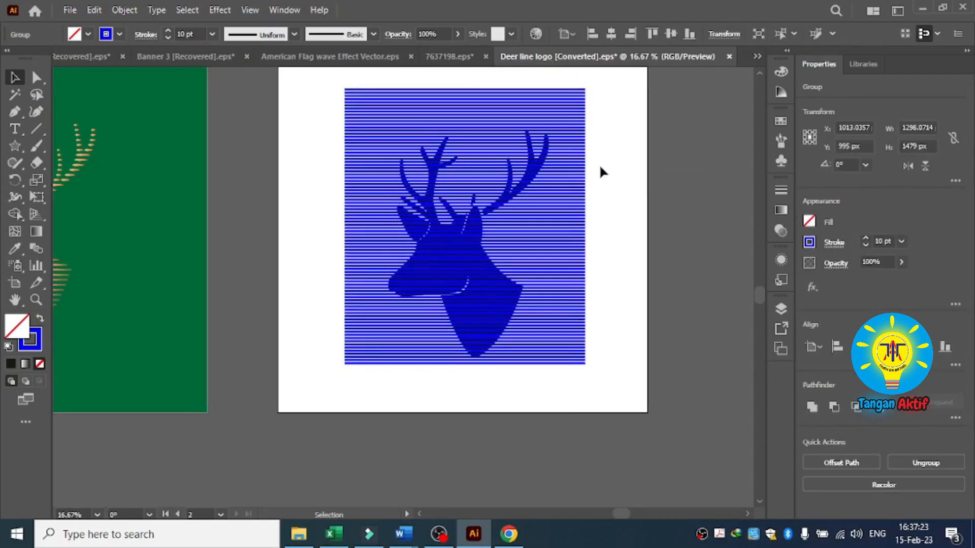
Select the line group together with the deer silhouette and use Shape Builder to delete the line parts outside the deer on both sides.
{"action": "left_click_drag", "start_coordinate": [616, 107], "coordinate": [496, 235]}
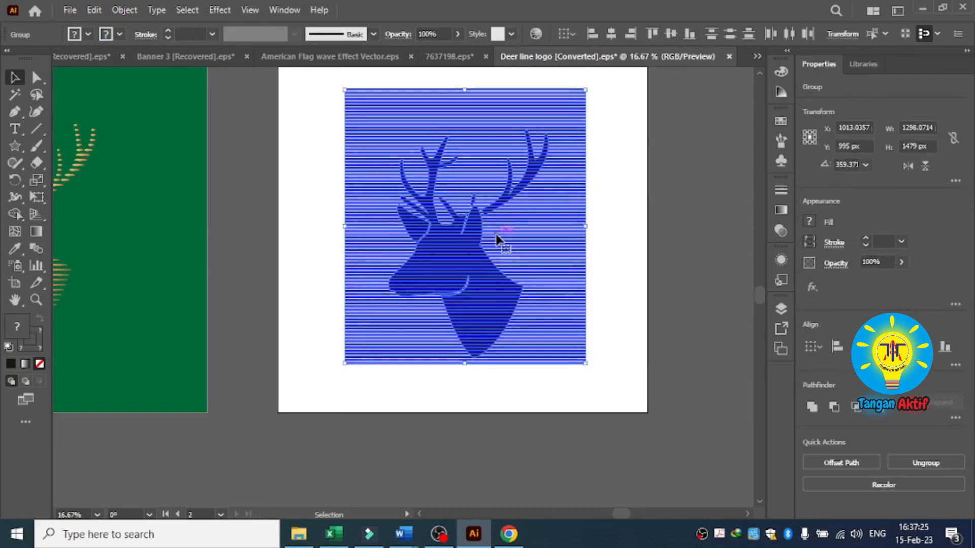
{"action": "left_click", "coordinate": [16, 210]}
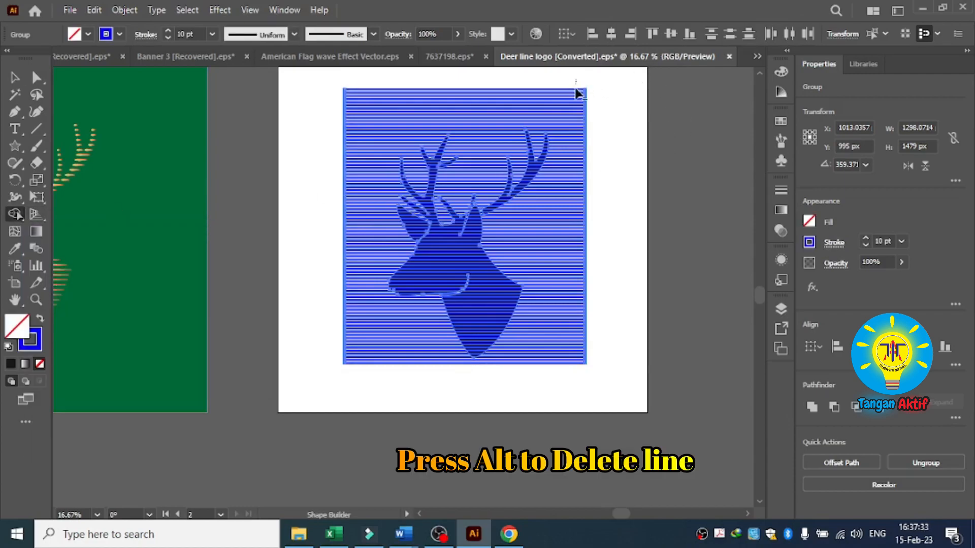
{"action": "left_click_drag", "start_coordinate": [569, 159], "coordinate": [584, 326]}
{"action": "left_click_drag", "start_coordinate": [582, 373], "coordinate": [582, 373]}
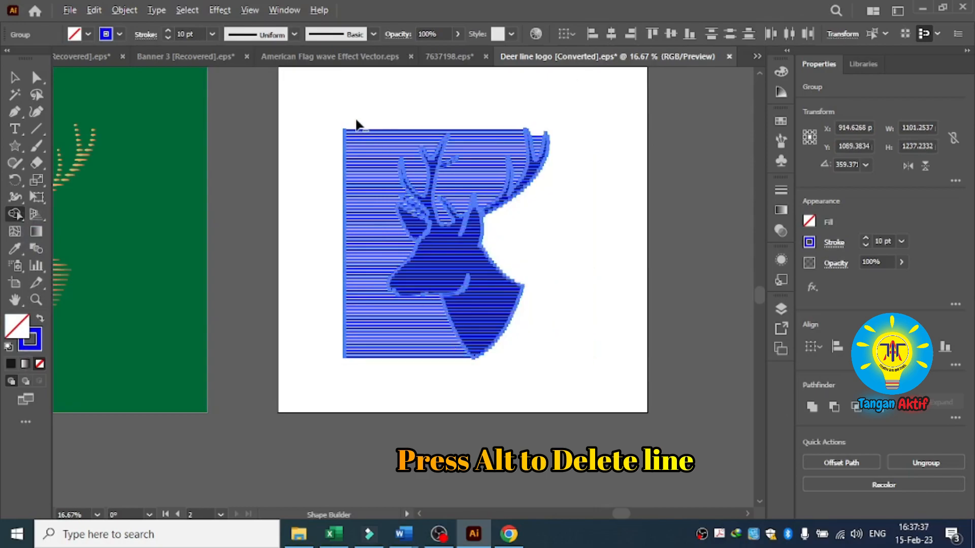
{"action": "mouse_move", "coordinate": [353, 188]}
{"action": "left_mouse_down"}
{"action": "mouse_move", "coordinate": [358, 268]}
{"action": "mouse_move", "coordinate": [385, 366]}
{"action": "left_mouse_up"}
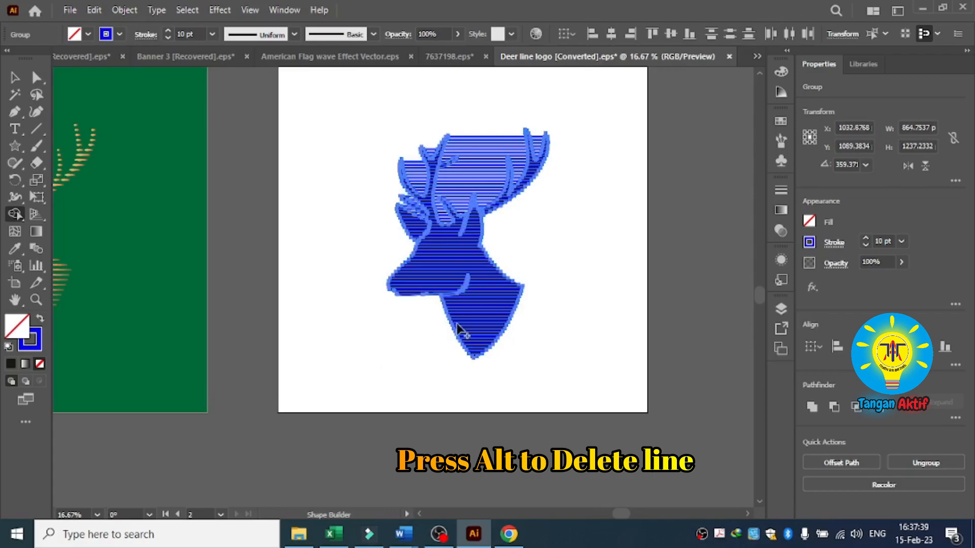
Delete the line parts between the two upper tips of the right antler with Shape Builder.
{"action": "scroll", "coordinate": [567, 169], "scroll_direction": "up", "scroll_amount": 2}
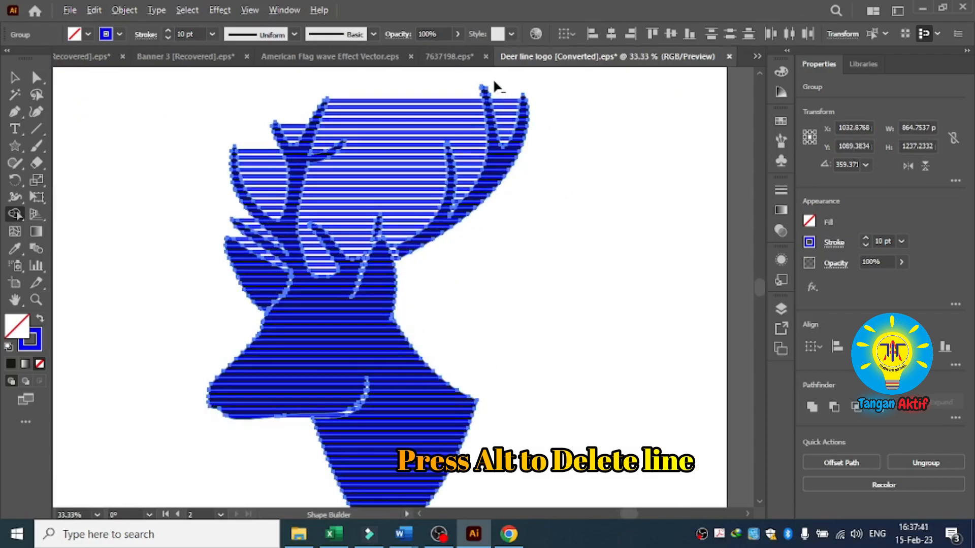
{"action": "scroll", "coordinate": [492, 81], "scroll_direction": "up", "scroll_amount": 3}
{"action": "mouse_move", "coordinate": [517, 115]}
{"action": "left_mouse_down"}
{"action": "mouse_move", "coordinate": [531, 254]}
{"action": "mouse_move", "coordinate": [522, 272]}
{"action": "left_mouse_up"}
{"action": "mouse_move", "coordinate": [409, 116]}
{"action": "left_mouse_down"}
{"action": "mouse_move", "coordinate": [416, 345]}
{"action": "mouse_move", "coordinate": [406, 401]}
{"action": "mouse_move", "coordinate": [365, 474]}
{"action": "left_mouse_up"}
{"action": "key", "text": "v"}
{"action": "key", "text": "ctrl+z"}
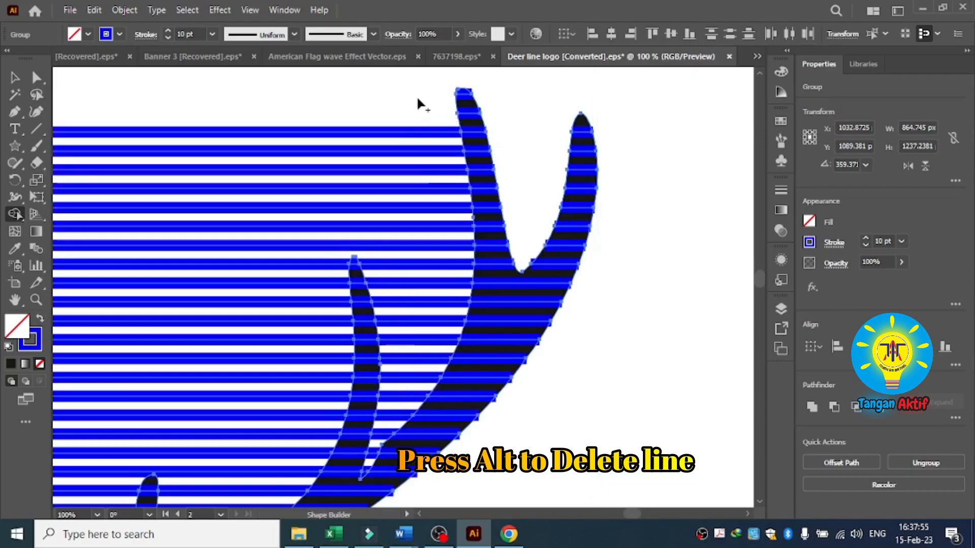
Delete the line parts in the right antler's inner fork and in the wide space between the two antlers, down to the ear.
{"action": "mouse_move", "coordinate": [418, 100]}
{"action": "left_mouse_down"}
{"action": "mouse_move", "coordinate": [429, 163]}
{"action": "mouse_move", "coordinate": [422, 261]}
{"action": "mouse_move", "coordinate": [390, 409]}
{"action": "mouse_move", "coordinate": [364, 478]}
{"action": "left_mouse_up"}
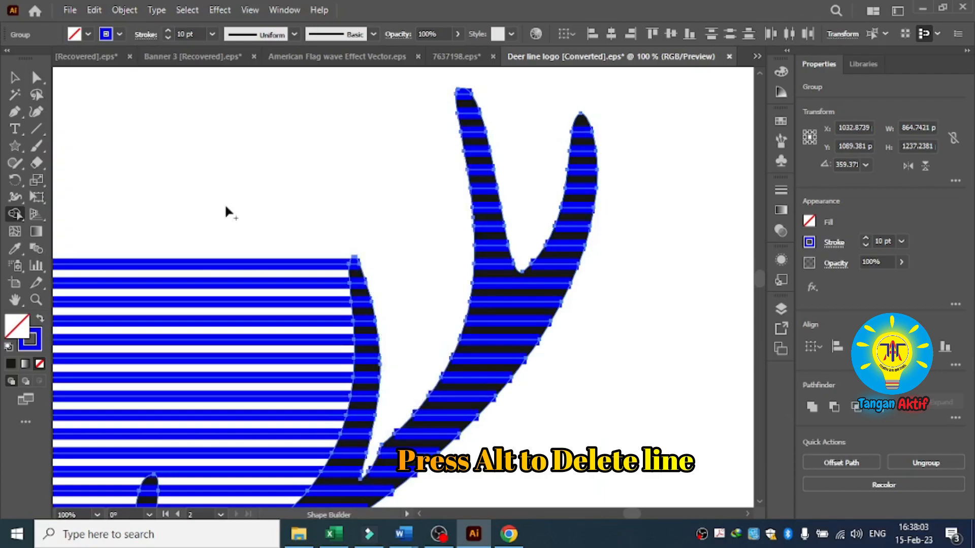
{"action": "scroll", "coordinate": [115, 202], "scroll_direction": "down", "scroll_amount": 4}
{"action": "scroll", "coordinate": [129, 247], "scroll_direction": "up", "scroll_amount": 2}
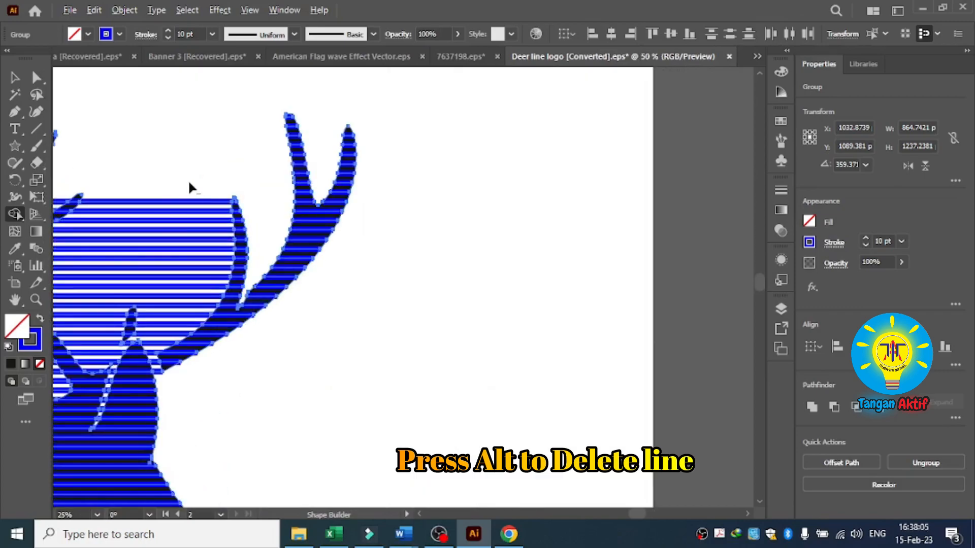
{"action": "mouse_move", "coordinate": [166, 183]}
{"action": "left_mouse_down"}
{"action": "mouse_move", "coordinate": [176, 227]}
{"action": "mouse_move", "coordinate": [151, 330]}
{"action": "mouse_move", "coordinate": [160, 379]}
{"action": "left_mouse_up"}
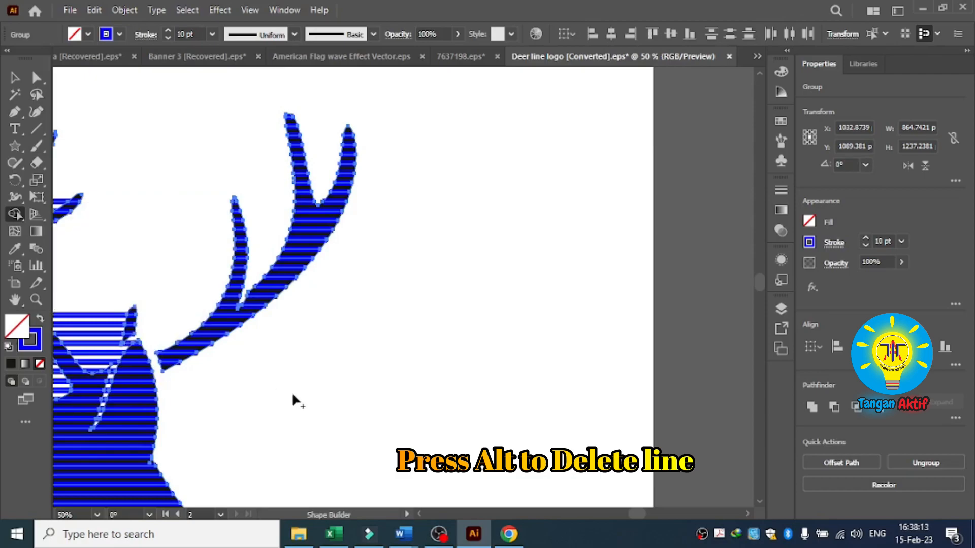
Delete the line parts above the head between the brow tine and the right ear, at that ear's tip and in its narrow slit.
{"action": "scroll", "coordinate": [292, 391], "scroll_direction": "down", "scroll_amount": 3}
{"action": "scroll", "coordinate": [217, 404], "scroll_direction": "up", "scroll_amount": 5}
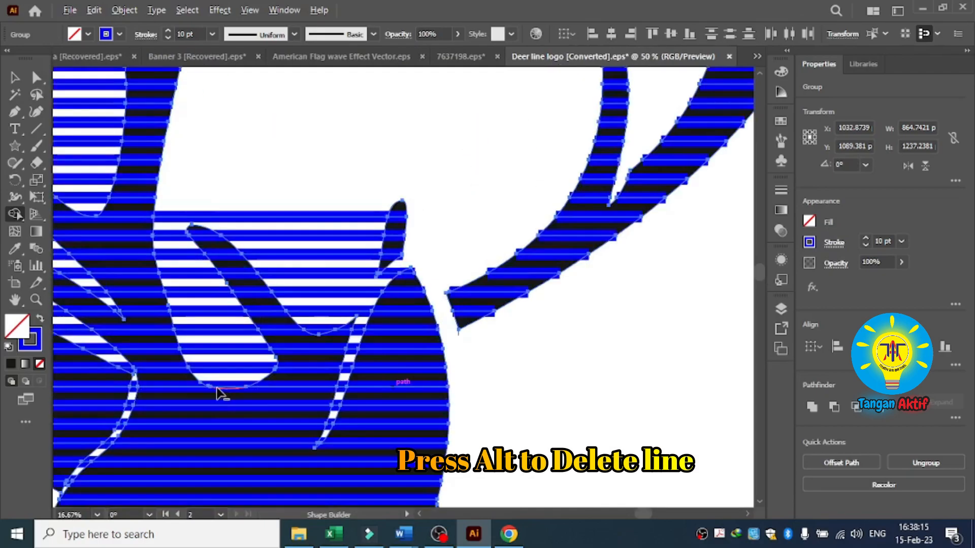
{"action": "mouse_move", "coordinate": [302, 188]}
{"action": "left_mouse_down"}
{"action": "mouse_move", "coordinate": [308, 322]}
{"action": "mouse_move", "coordinate": [319, 333]}
{"action": "left_mouse_up"}
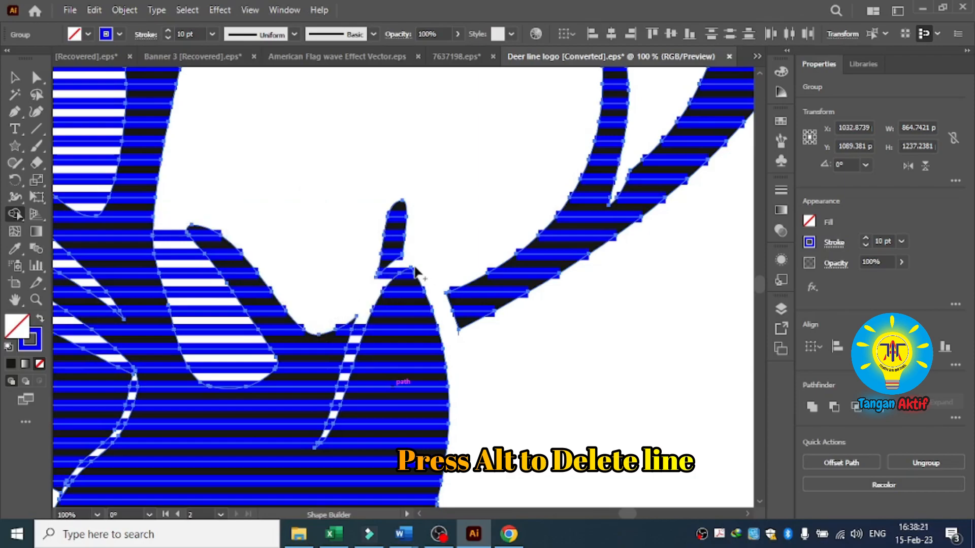
{"action": "scroll", "coordinate": [342, 293], "scroll_direction": "up", "scroll_amount": 2}
{"action": "left_click_drag", "start_coordinate": [483, 235], "coordinate": [428, 283]}
{"action": "scroll", "coordinate": [365, 257], "scroll_direction": "down", "scroll_amount": 3}
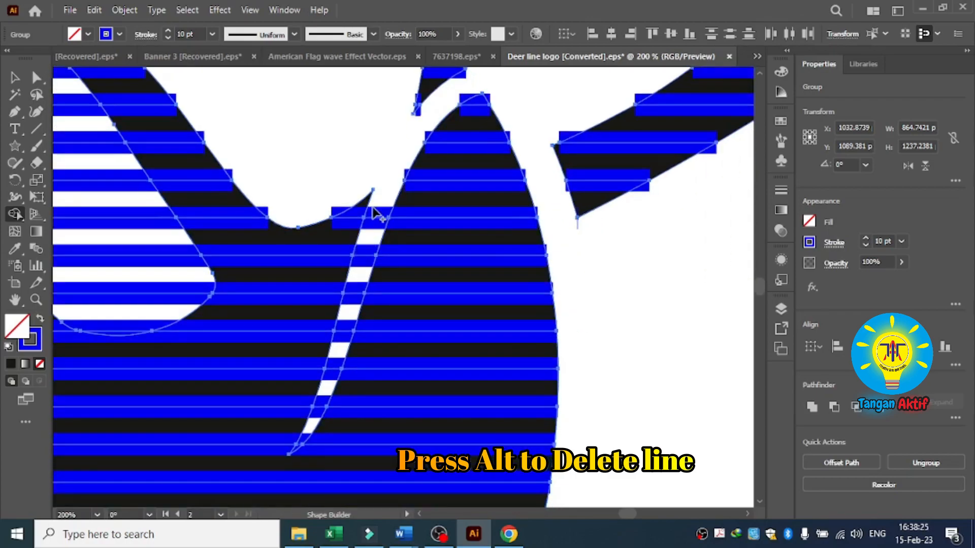
{"action": "mouse_move", "coordinate": [385, 159]}
{"action": "left_mouse_down"}
{"action": "mouse_move", "coordinate": [331, 348]}
{"action": "mouse_move", "coordinate": [299, 417]}
{"action": "left_mouse_up"}
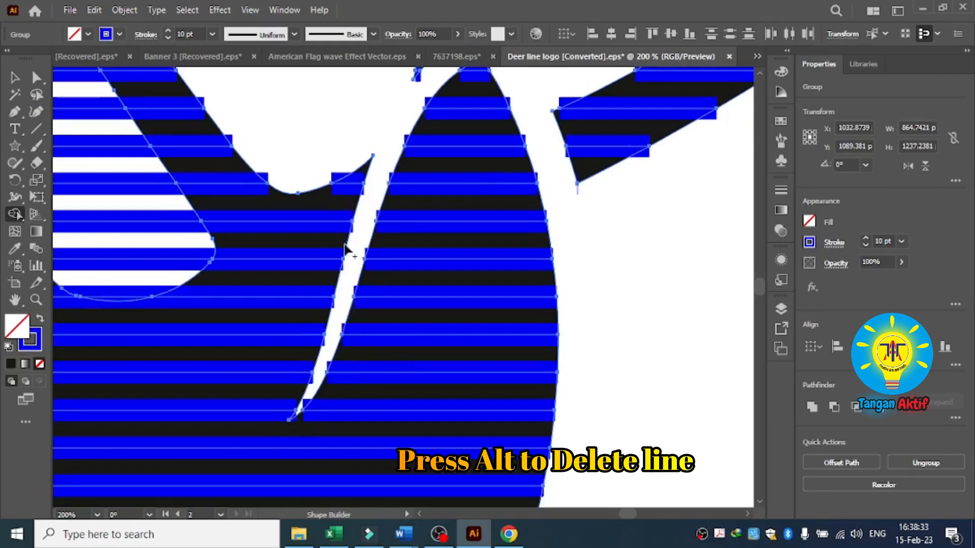
Delete the line parts in the rounded gap between the left antler's stem and the short brow tine.
{"action": "scroll", "coordinate": [285, 152], "scroll_direction": "down", "scroll_amount": 5}
{"action": "scroll", "coordinate": [224, 131], "scroll_direction": "up", "scroll_amount": 3}
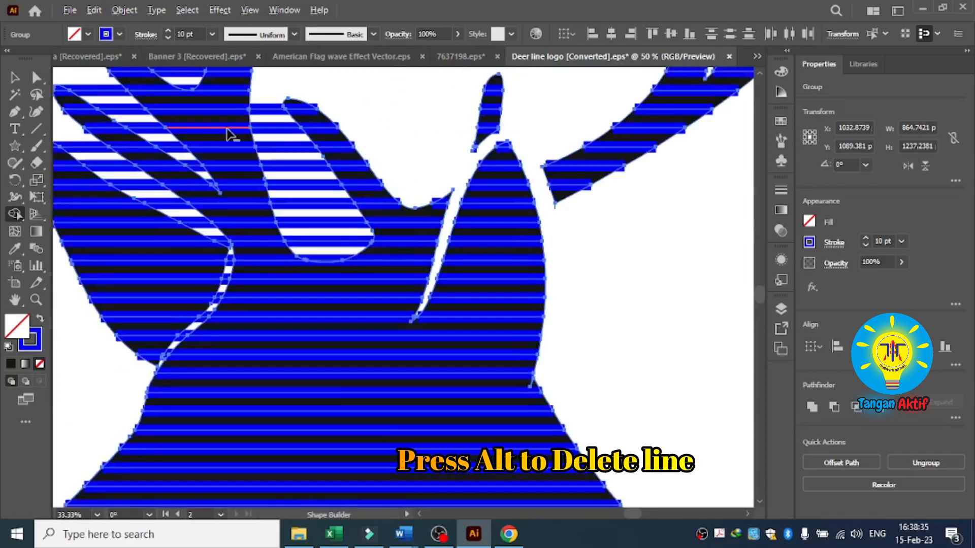
{"action": "scroll", "coordinate": [272, 82], "scroll_direction": "up", "scroll_amount": 3}
{"action": "left_click_drag", "start_coordinate": [303, 199], "coordinate": [374, 332]}
{"action": "scroll", "coordinate": [323, 244], "scroll_direction": "down", "scroll_amount": 5}
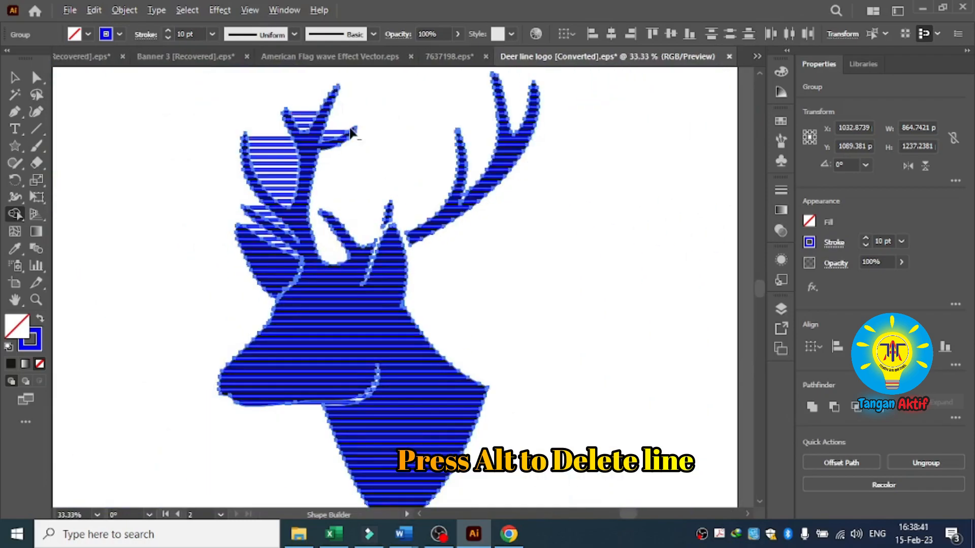
Delete the line parts beside the left antler's small side branch and inside its top fork.
{"action": "scroll", "coordinate": [337, 121], "scroll_direction": "up", "scroll_amount": 5}
{"action": "left_click_drag", "start_coordinate": [312, 175], "coordinate": [277, 215]}
{"action": "left_click_drag", "start_coordinate": [197, 81], "coordinate": [182, 179]}
{"action": "scroll", "coordinate": [174, 142], "scroll_direction": "down", "scroll_amount": 6}
Delete the line parts inside the left antler's large outer fork and in the narrow gap above its lowest tine.
{"action": "scroll", "coordinate": [151, 160], "scroll_direction": "up", "scroll_amount": 5}
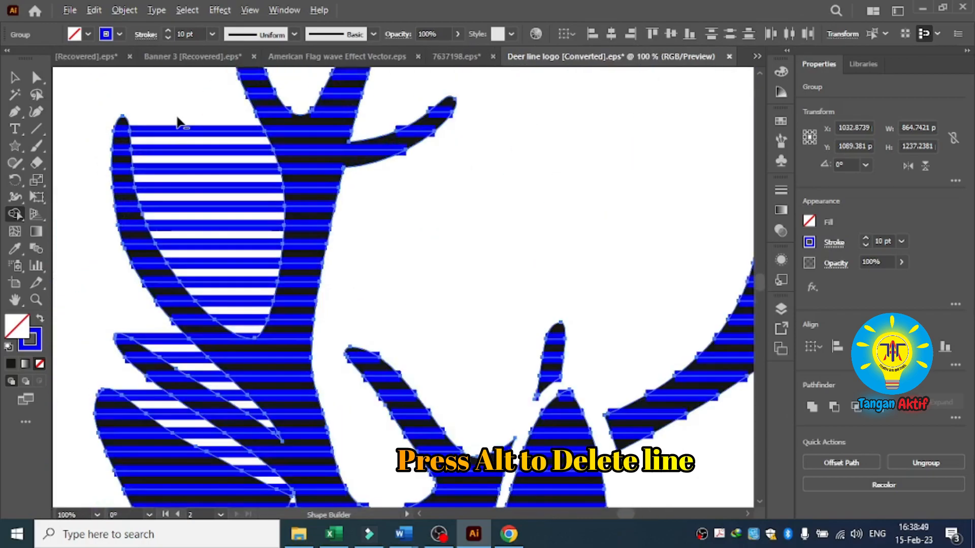
{"action": "scroll", "coordinate": [178, 122], "scroll_direction": "up", "scroll_amount": 1}
{"action": "left_click_drag", "start_coordinate": [177, 122], "coordinate": [287, 447]}
{"action": "scroll", "coordinate": [267, 367], "scroll_direction": "down", "scroll_amount": 3}
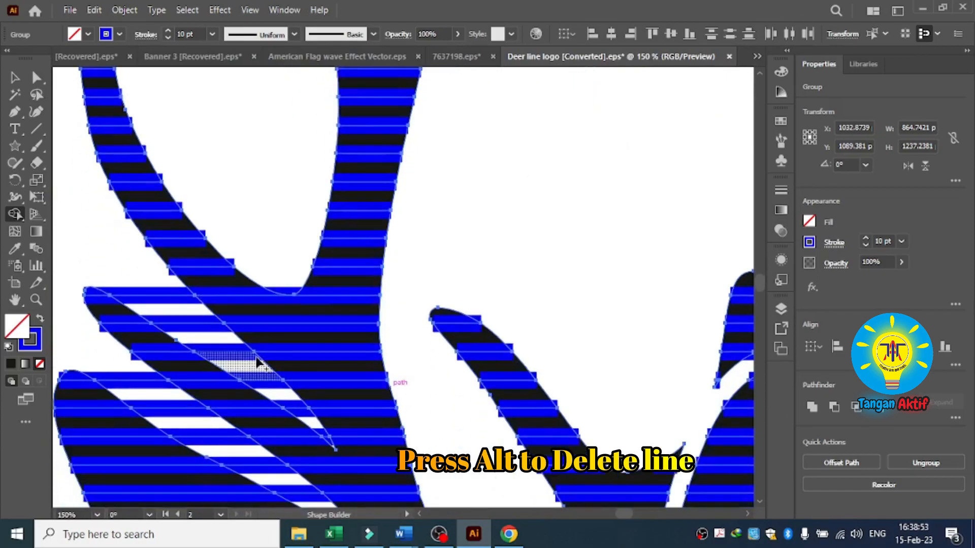
{"action": "scroll", "coordinate": [259, 366], "scroll_direction": "down", "scroll_amount": 2}
{"action": "mouse_move", "coordinate": [127, 215]}
{"action": "left_mouse_down"}
{"action": "mouse_move", "coordinate": [147, 254]}
{"action": "mouse_move", "coordinate": [196, 302]}
{"action": "mouse_move", "coordinate": [258, 327]}
{"action": "mouse_move", "coordinate": [306, 364]}
{"action": "left_mouse_up"}
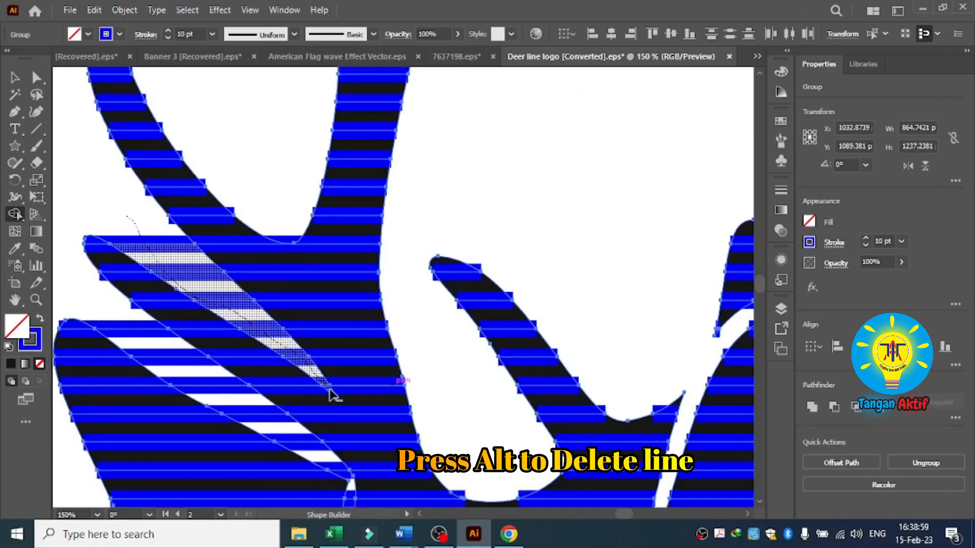
{"action": "left_click_drag", "start_coordinate": [331, 394], "coordinate": [327, 387]}
Delete the line parts between the left antler's lowest tine and the left ear, and along the curved slit behind that ear.
{"action": "scroll", "coordinate": [265, 382], "scroll_direction": "down", "scroll_amount": 5}
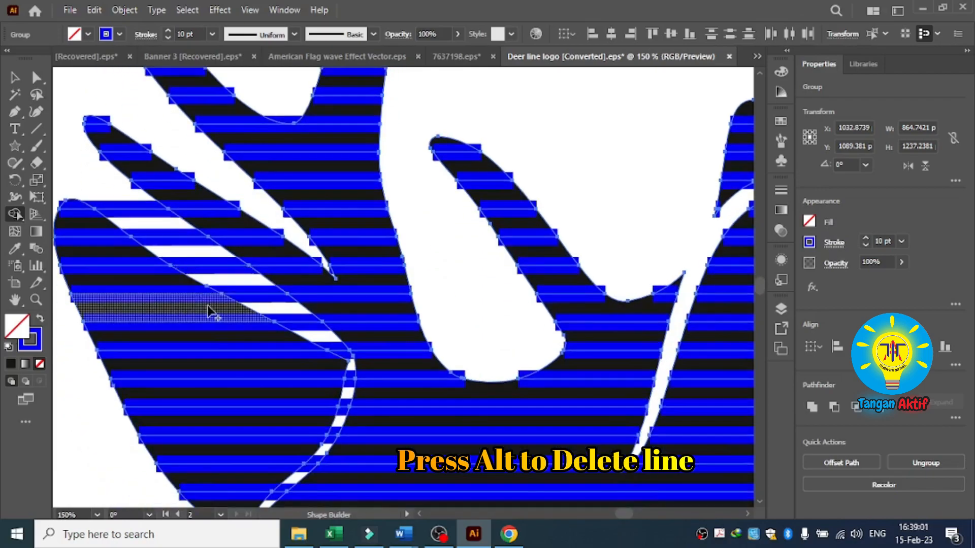
{"action": "mouse_move", "coordinate": [101, 182]}
{"action": "left_mouse_down"}
{"action": "mouse_move", "coordinate": [166, 243]}
{"action": "mouse_move", "coordinate": [347, 352]}
{"action": "mouse_move", "coordinate": [347, 407]}
{"action": "mouse_move", "coordinate": [311, 472]}
{"action": "left_mouse_up"}
{"action": "scroll", "coordinate": [299, 464], "scroll_direction": "down", "scroll_amount": 4}
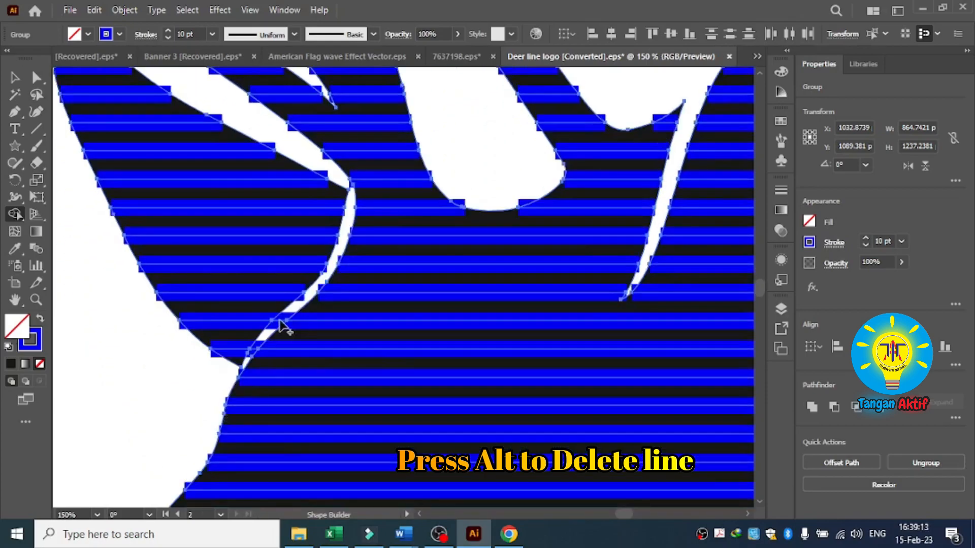
{"action": "scroll", "coordinate": [286, 325], "scroll_direction": "up", "scroll_amount": 5}
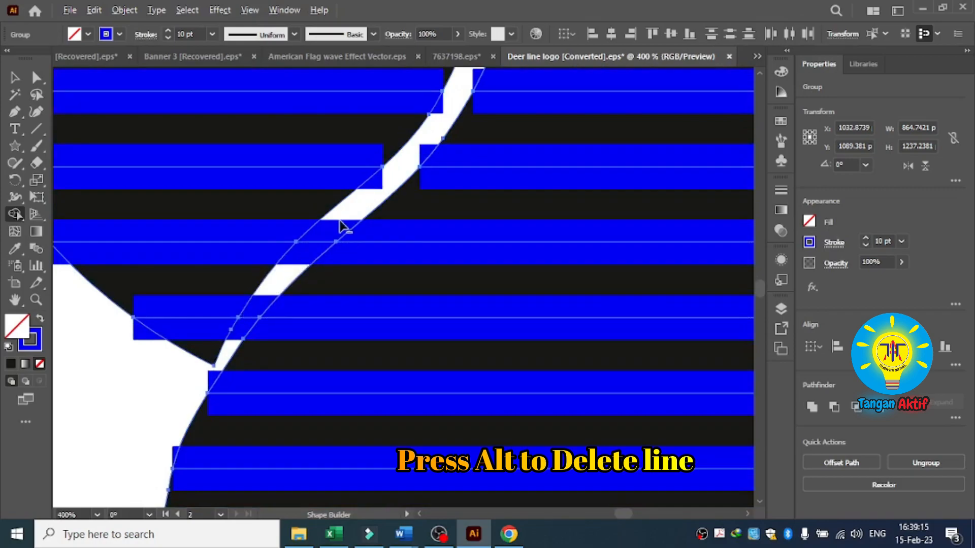
{"action": "mouse_move", "coordinate": [327, 233]}
{"action": "left_mouse_down"}
{"action": "mouse_move", "coordinate": [270, 290]}
{"action": "mouse_move", "coordinate": [240, 338]}
{"action": "left_mouse_up"}
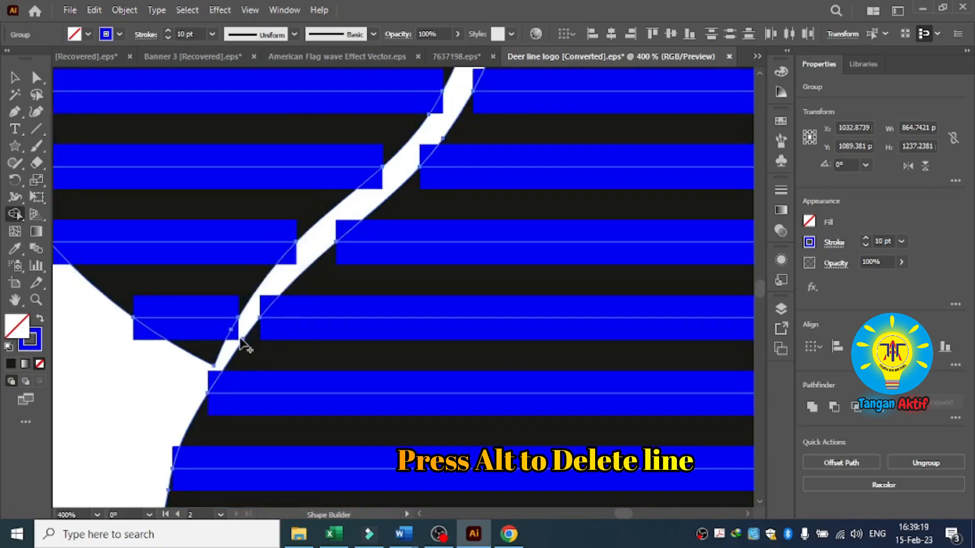
Delete the line parts crossing the curved gap along the deer's jaw and clear the selection.
{"action": "scroll", "coordinate": [241, 336], "scroll_direction": "down", "scroll_amount": 10}
{"action": "scroll", "coordinate": [255, 391], "scroll_direction": "up", "scroll_amount": 2}
{"action": "scroll", "coordinate": [254, 392], "scroll_direction": "up", "scroll_amount": 3}
{"action": "scroll", "coordinate": [337, 240], "scroll_direction": "up", "scroll_amount": 3}
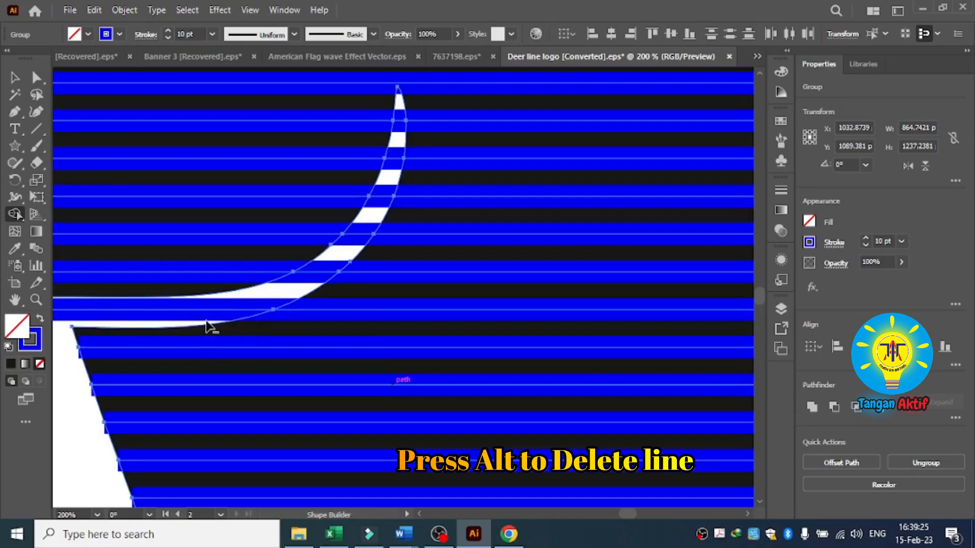
{"action": "mouse_move", "coordinate": [233, 320]}
{"action": "left_mouse_down"}
{"action": "mouse_move", "coordinate": [315, 276]}
{"action": "mouse_move", "coordinate": [358, 239]}
{"action": "mouse_move", "coordinate": [382, 191]}
{"action": "left_mouse_up"}
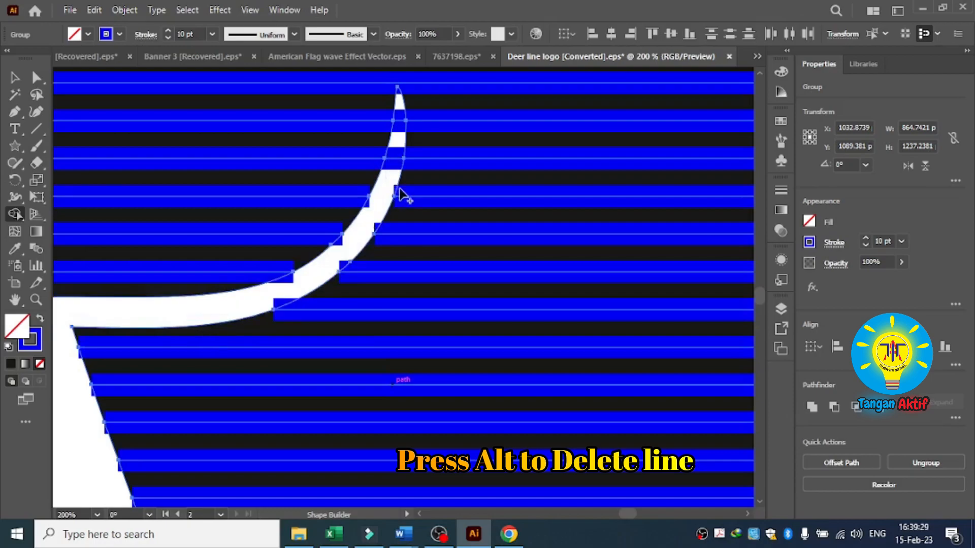
{"action": "scroll", "coordinate": [395, 133], "scroll_direction": "up", "scroll_amount": 1}
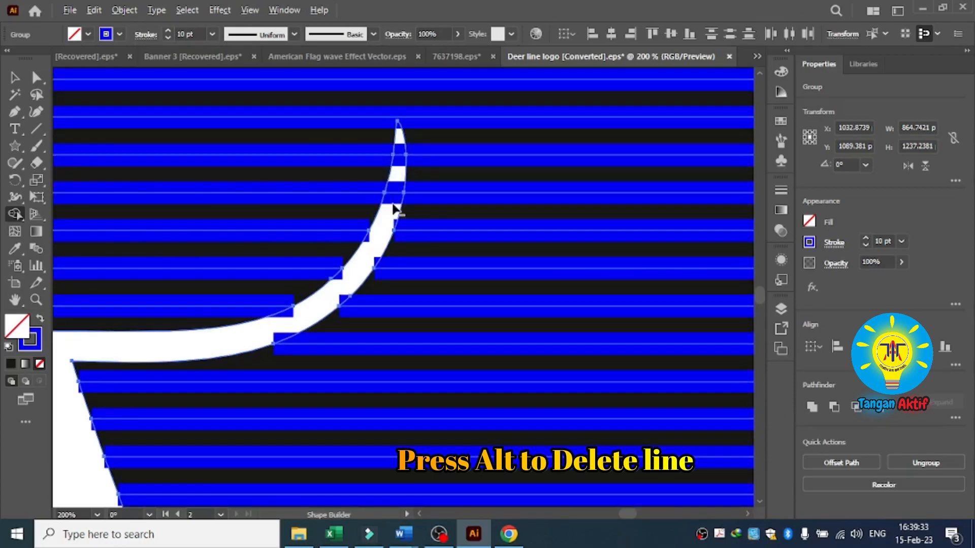
{"action": "left_click_drag", "start_coordinate": [390, 208], "coordinate": [398, 147]}
{"action": "scroll", "coordinate": [372, 185], "scroll_direction": "down", "scroll_amount": 5}
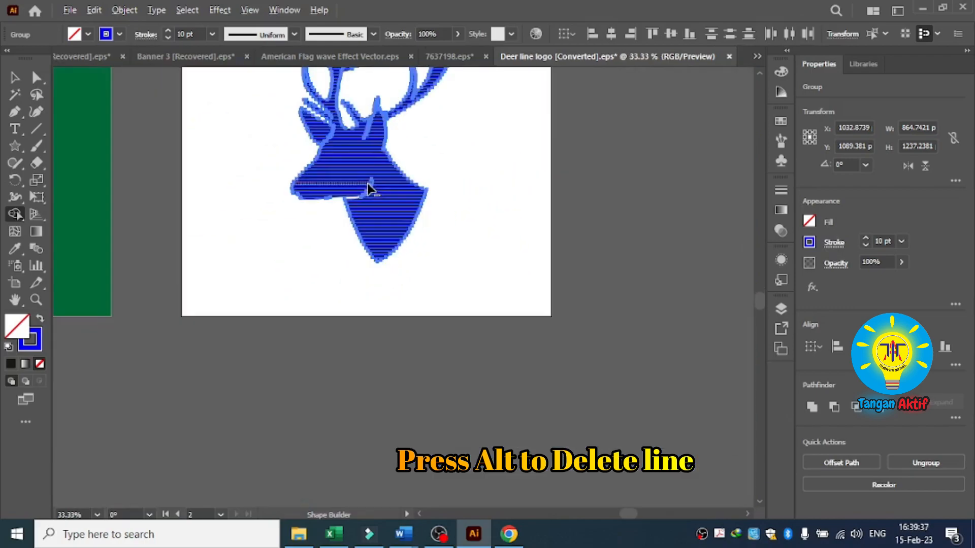
{"action": "scroll", "coordinate": [486, 86], "scroll_direction": "up", "scroll_amount": 2}
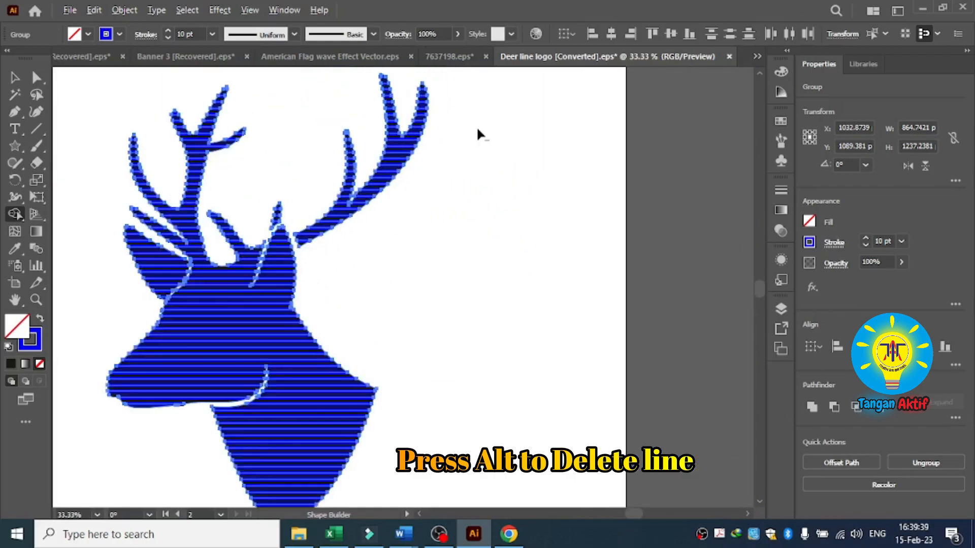
{"action": "left_click", "coordinate": [14, 78]}
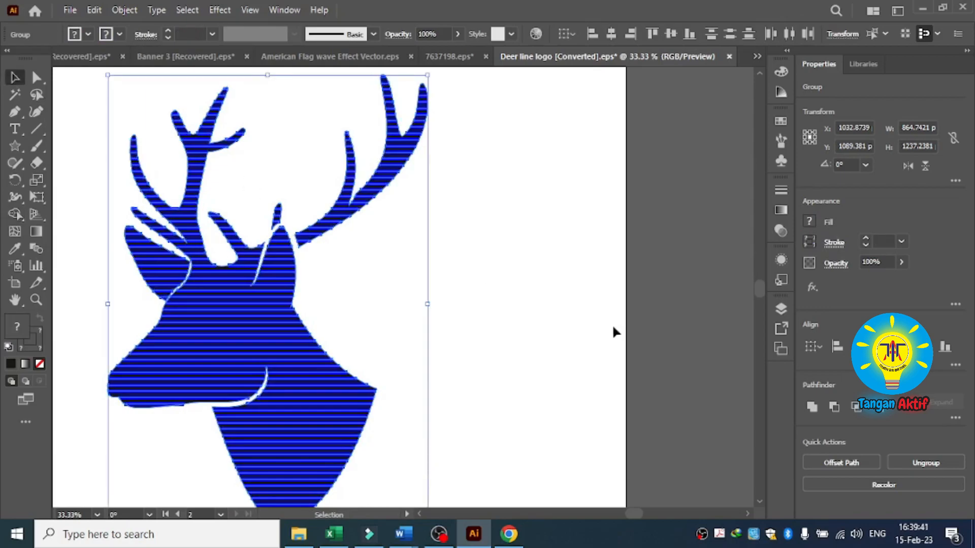
{"action": "left_click", "coordinate": [455, 332]}
Move the black deer silhouette about 1651 px to the right, away from the blue stripes.
{"action": "scroll", "coordinate": [311, 304], "scroll_direction": "up", "scroll_amount": 3}
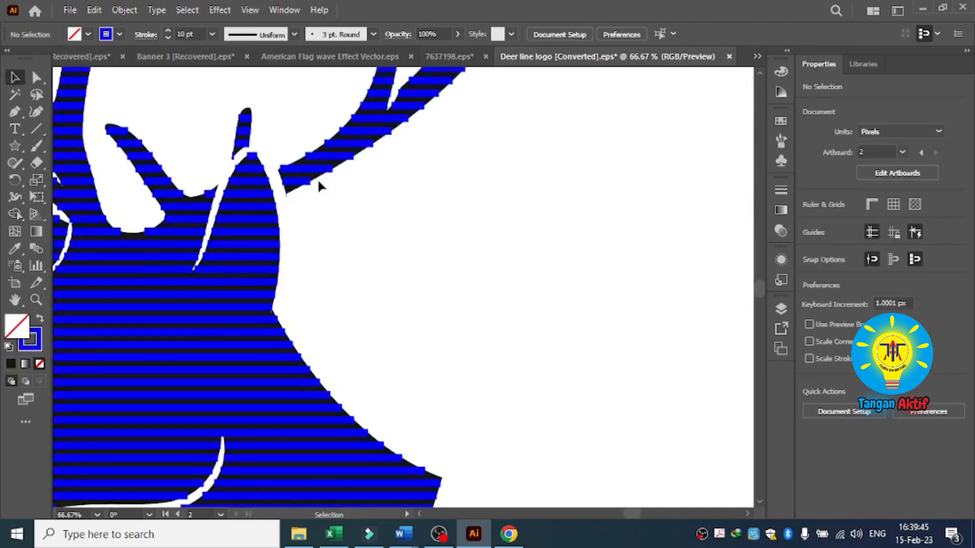
{"action": "left_click_drag", "start_coordinate": [318, 183], "coordinate": [685, 196]}
{"action": "scroll", "coordinate": [507, 241], "scroll_direction": "down", "scroll_amount": 5}
{"action": "left_click_drag", "start_coordinate": [507, 242], "coordinate": [658, 252]}
{"action": "scroll", "coordinate": [460, 206], "scroll_direction": "up", "scroll_amount": 5}
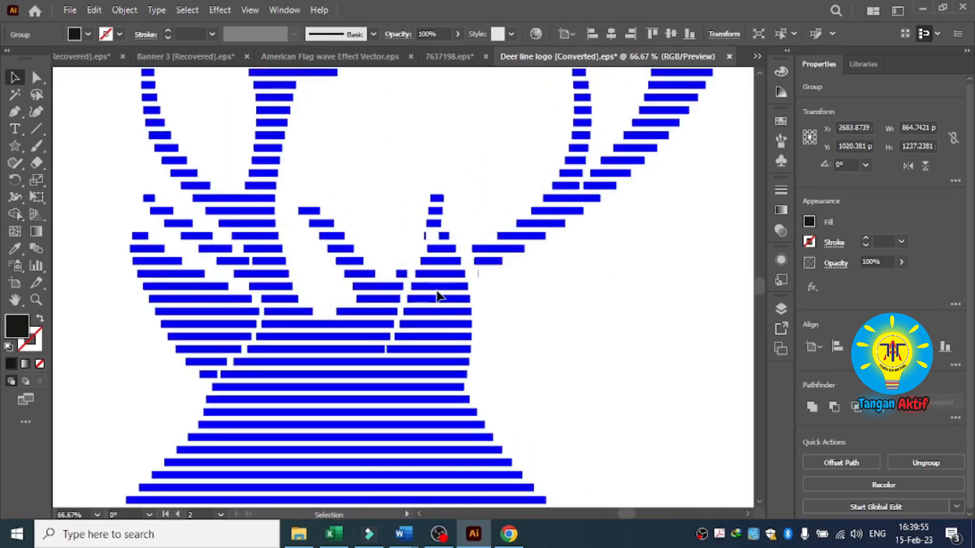
Ungroup the blue stripes and delete the tiny stray line slivers on both sides of the right ear's tip.
{"action": "left_click", "coordinate": [440, 292]}
{"action": "right_click", "coordinate": [440, 293]}
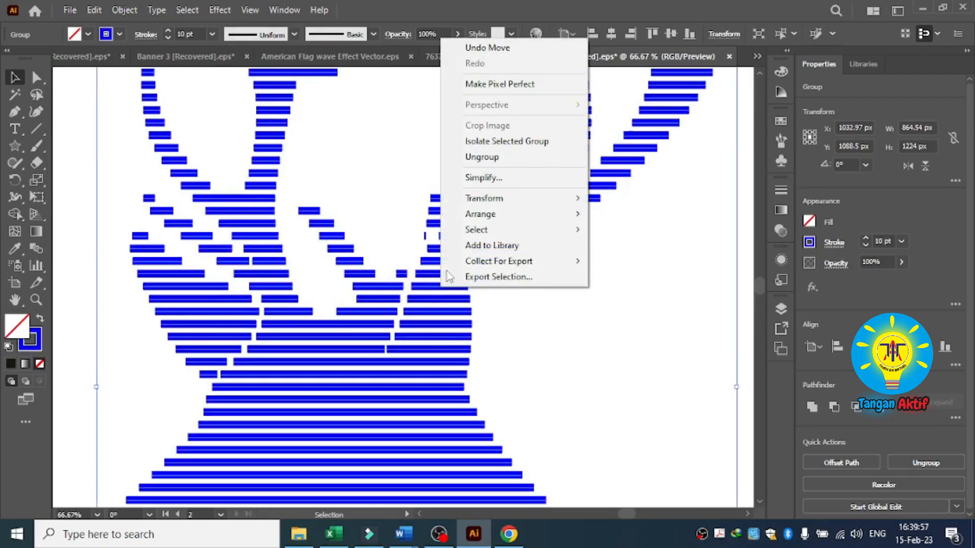
{"action": "left_click", "coordinate": [514, 157]}
{"action": "left_click", "coordinate": [582, 318]}
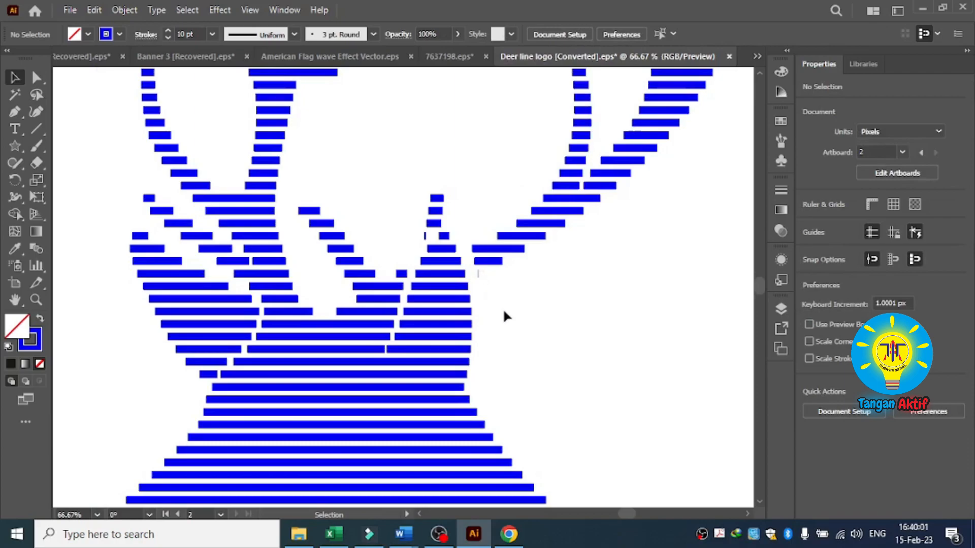
{"action": "scroll", "coordinate": [491, 278], "scroll_direction": "up", "scroll_amount": 2}
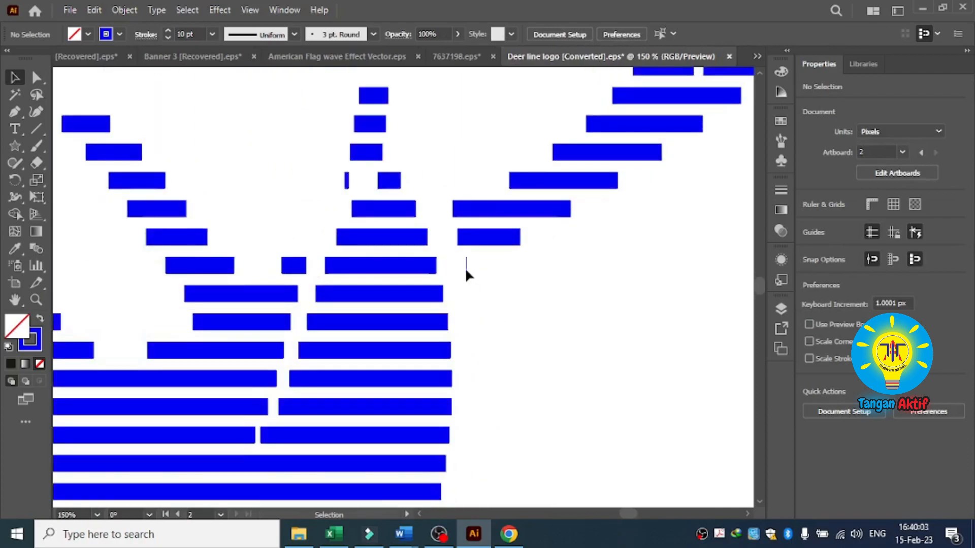
{"action": "left_click", "coordinate": [466, 268]}
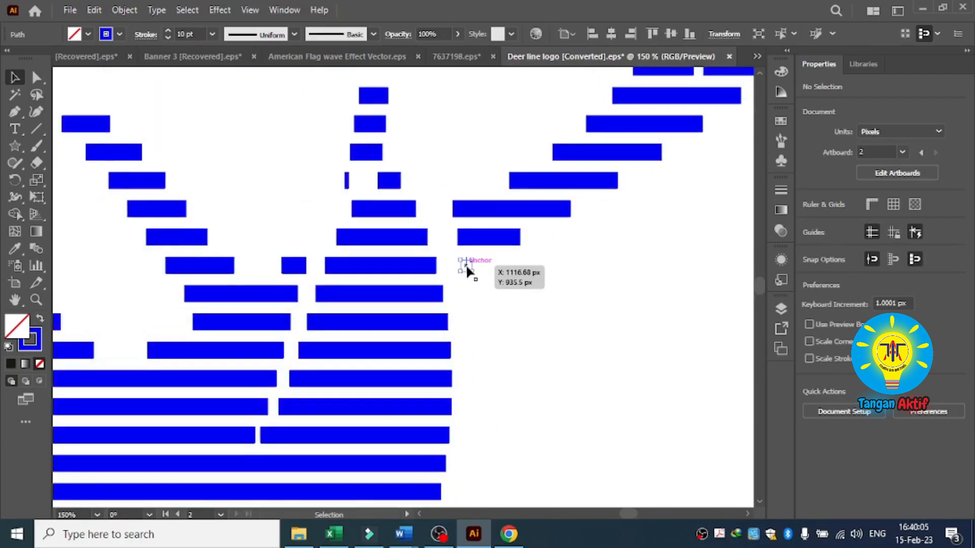
{"action": "key", "text": "Delete"}
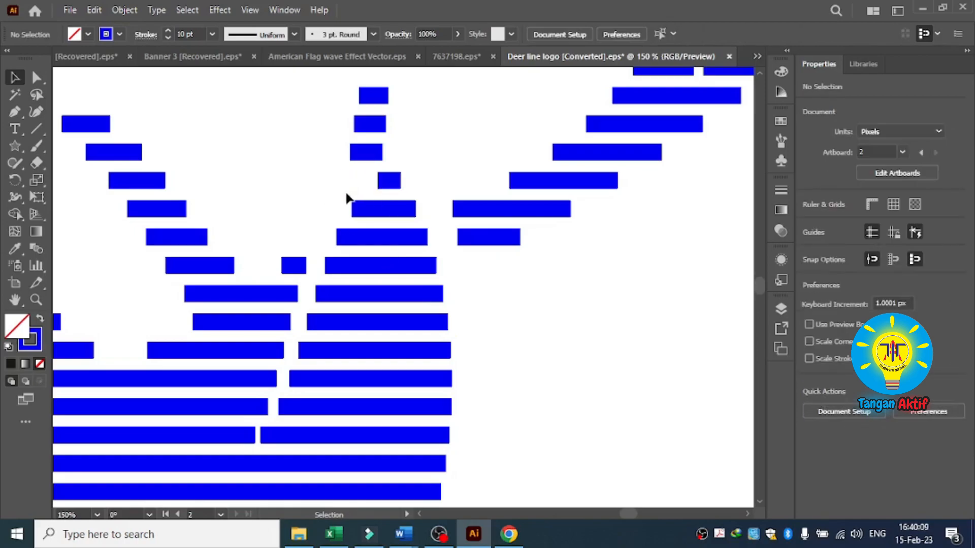
Group all the blue stripes that form the deer head.
{"action": "scroll", "coordinate": [341, 195], "scroll_direction": "down", "scroll_amount": 3}
{"action": "scroll", "coordinate": [341, 195], "scroll_direction": "down", "scroll_amount": 2}
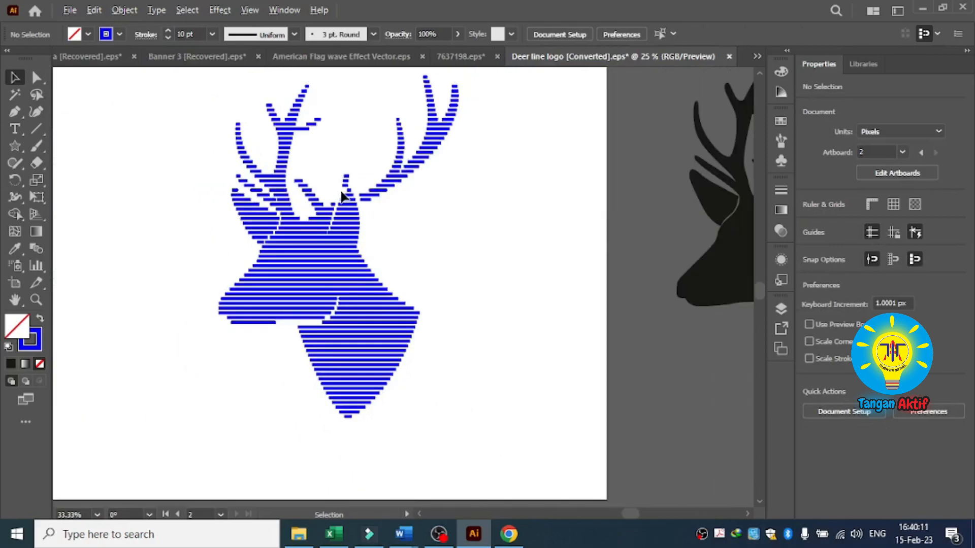
{"action": "scroll", "coordinate": [344, 123], "scroll_direction": "up", "scroll_amount": 1}
{"action": "scroll", "coordinate": [344, 122], "scroll_direction": "down", "scroll_amount": 1}
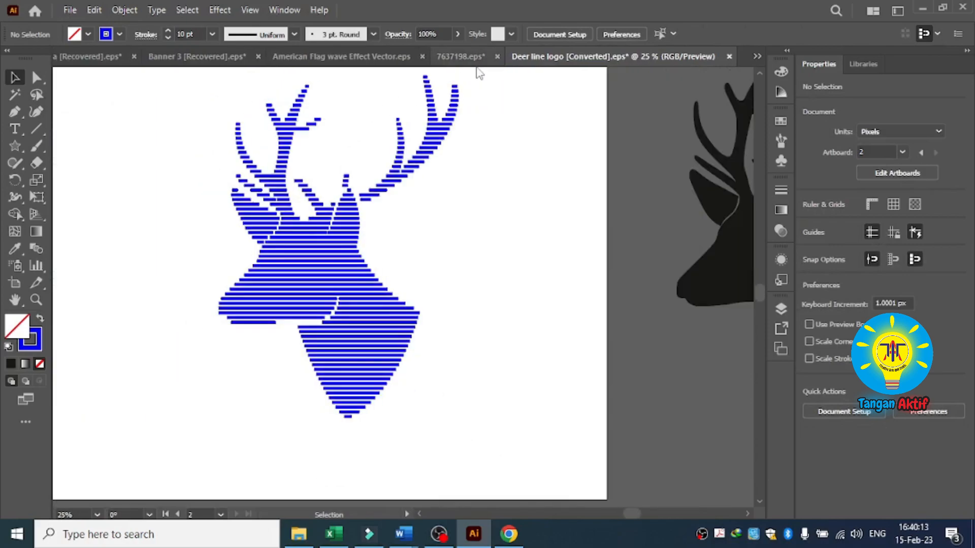
{"action": "left_click_drag", "start_coordinate": [481, 70], "coordinate": [198, 431]}
{"action": "right_click", "coordinate": [345, 272]}
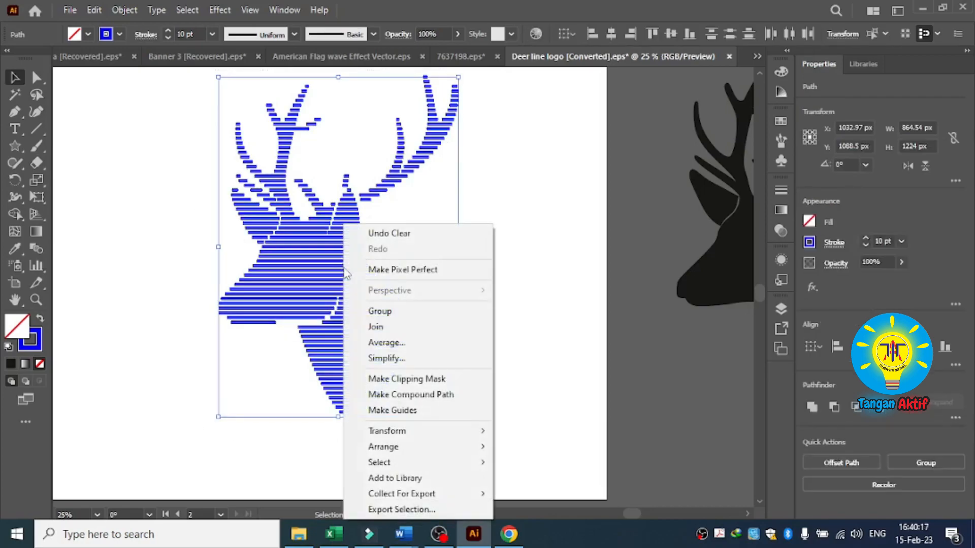
{"action": "left_click", "coordinate": [386, 311]}
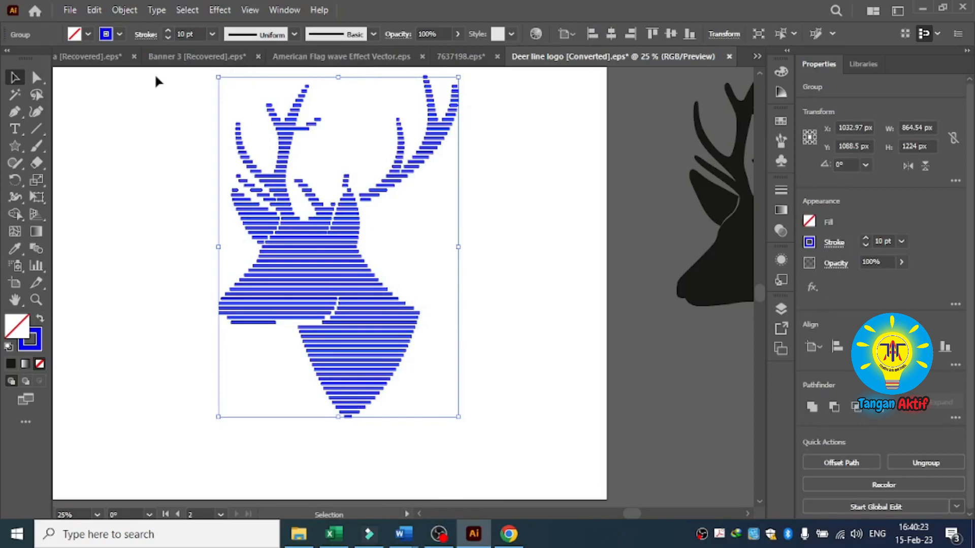
Apply the variable width profile that swells near one end and tapers to a long point to the deer's stripes.
{"action": "left_click", "coordinate": [294, 34]}
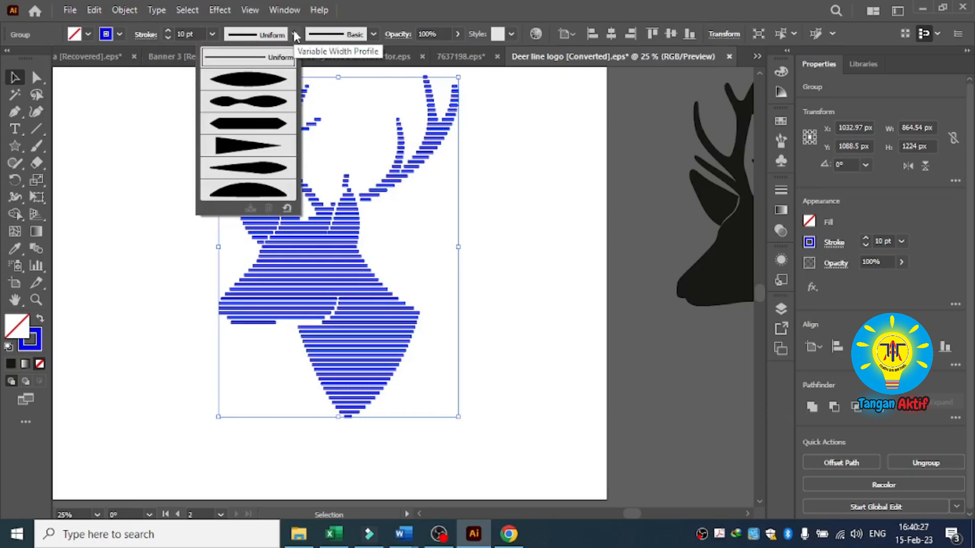
{"action": "left_click", "coordinate": [271, 169]}
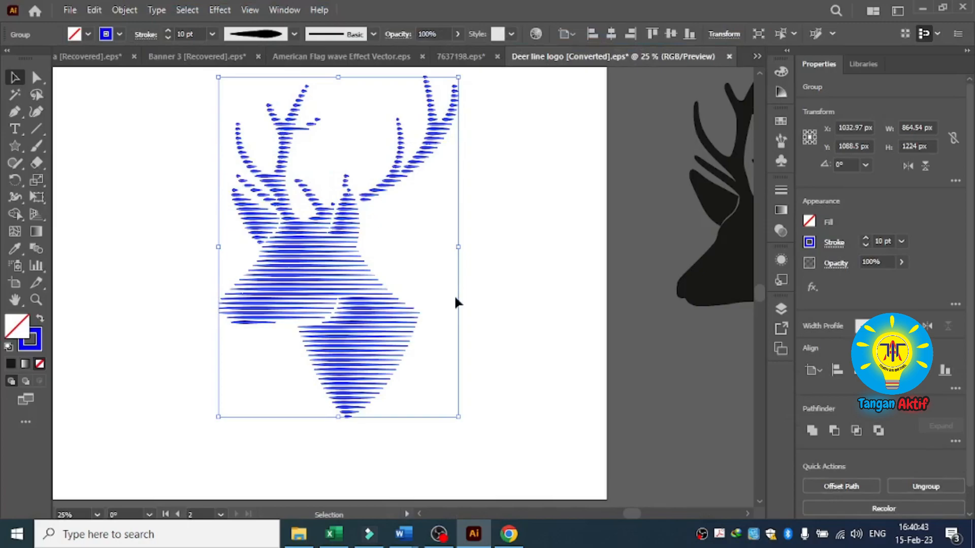
{"action": "left_click", "coordinate": [465, 272]}
{"action": "scroll", "coordinate": [354, 218], "scroll_direction": "up", "scroll_amount": 2}
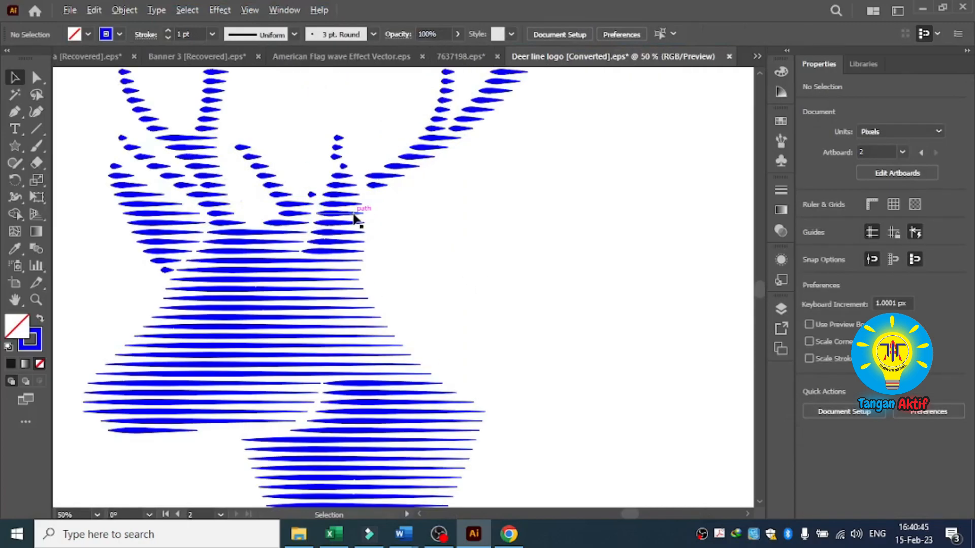
{"action": "scroll", "coordinate": [355, 218], "scroll_direction": "down", "scroll_amount": 2}
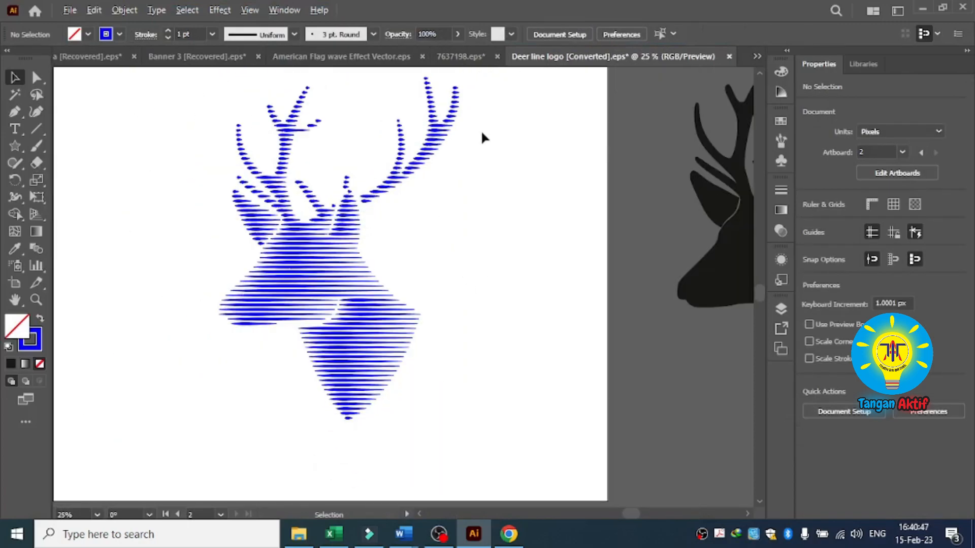
{"action": "scroll", "coordinate": [480, 131], "scroll_direction": "up", "scroll_amount": 1}
{"action": "scroll", "coordinate": [479, 122], "scroll_direction": "up", "scroll_amount": 1}
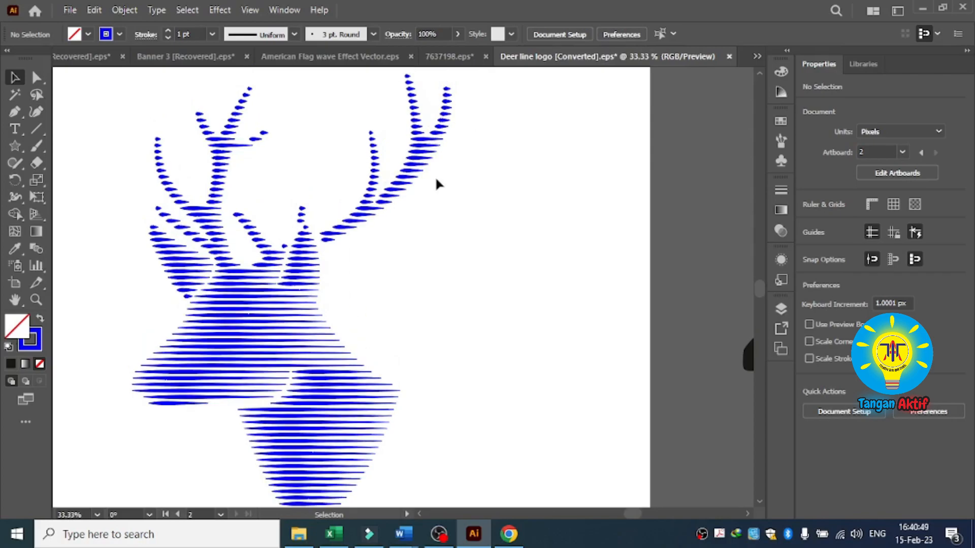
Expand the appearance of the striped deer group into blue filled shapes and clear the selection.
{"action": "left_click", "coordinate": [275, 312]}
{"action": "left_click", "coordinate": [125, 11]}
{"action": "left_click", "coordinate": [227, 189]}
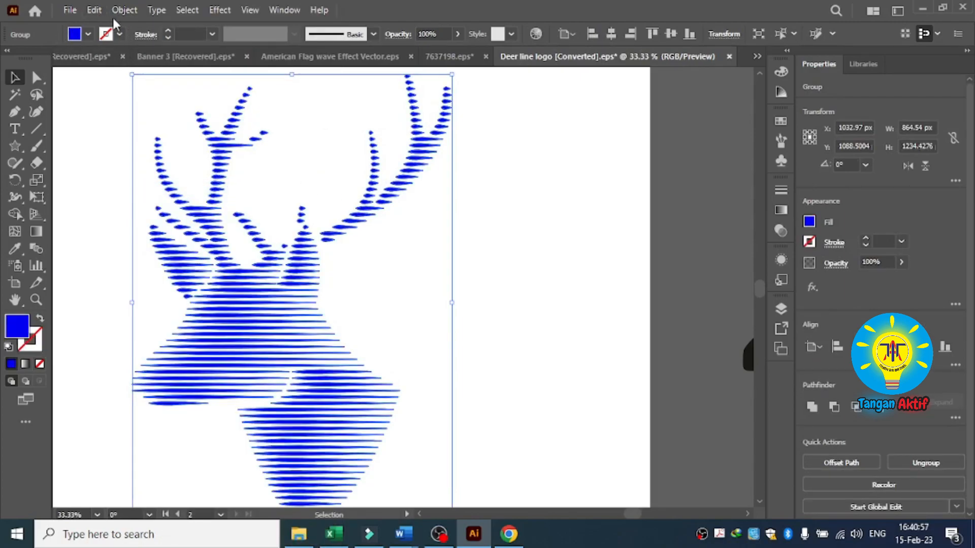
{"action": "left_click", "coordinate": [129, 12]}
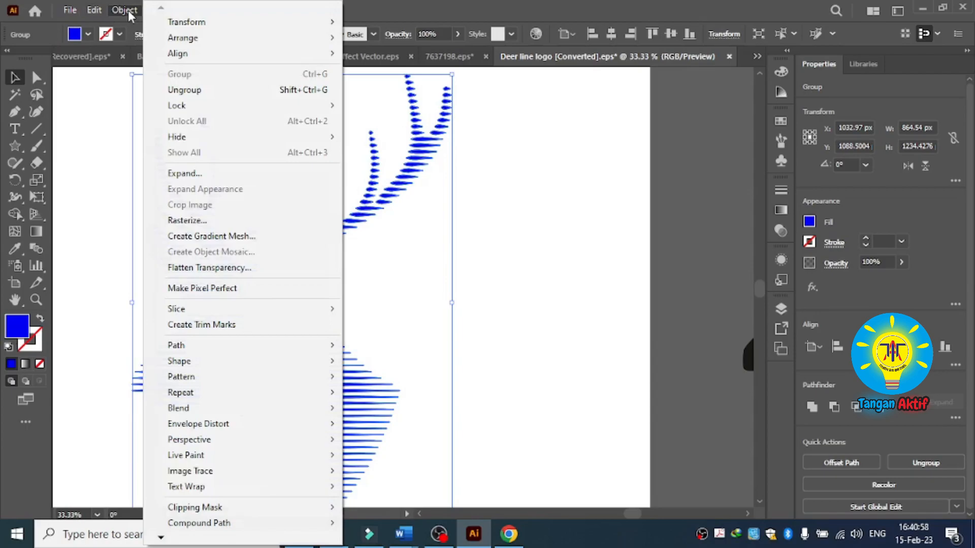
{"action": "left_click", "coordinate": [195, 173]}
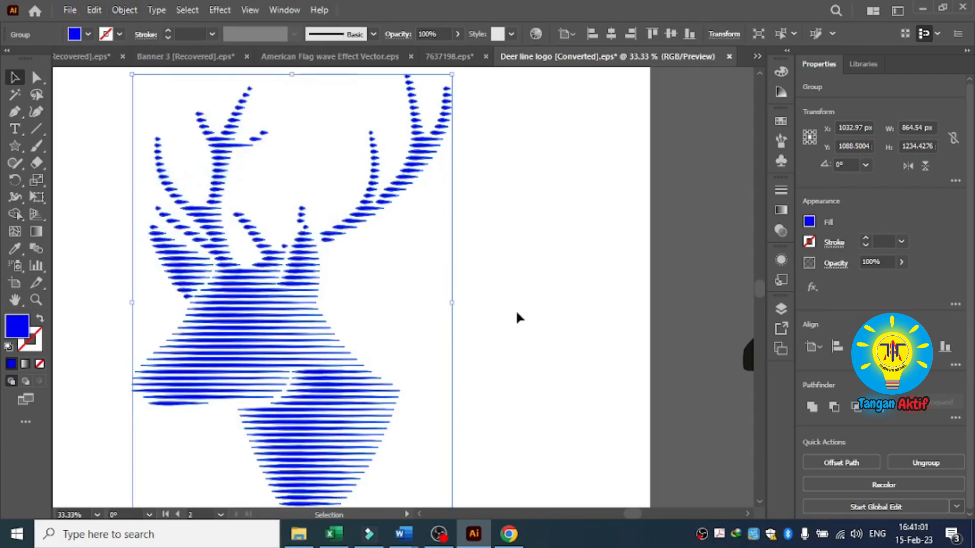
{"action": "scroll", "coordinate": [464, 320], "scroll_direction": "down", "scroll_amount": 1}
{"action": "left_click", "coordinate": [534, 277]}
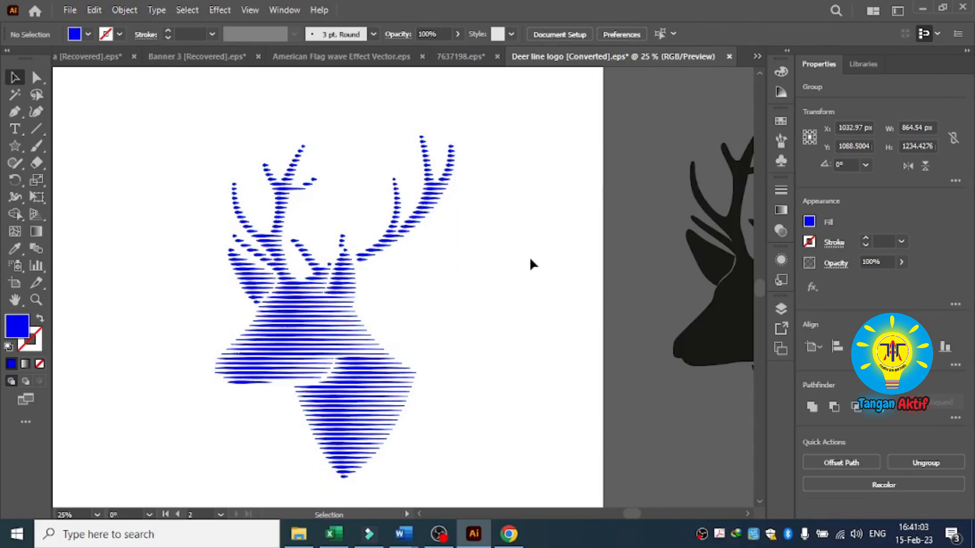
Place the image Color Hunt Palette ff7b54ffb26bffd56f939b62 from Downloads beside the deer and crop it to 399 × 394 px.
{"action": "left_click", "coordinate": [70, 9]}
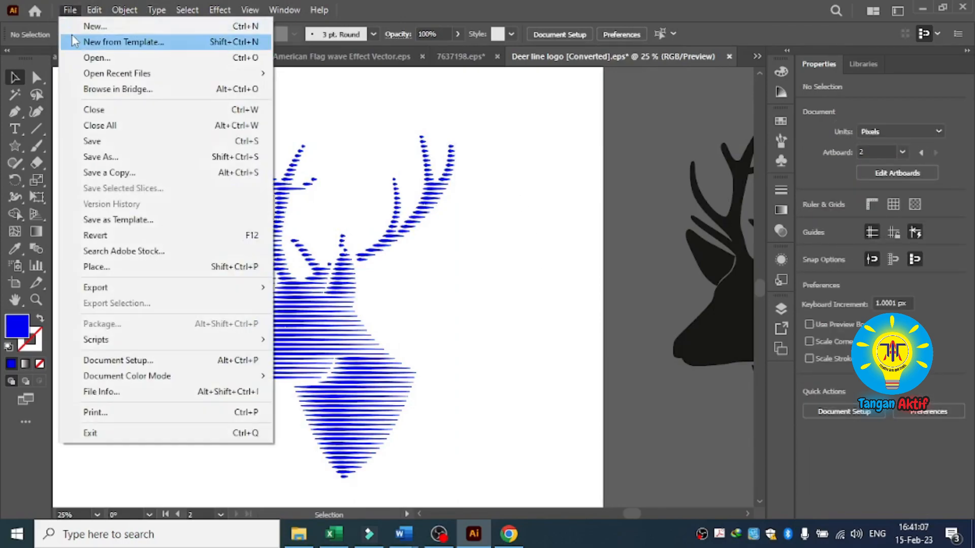
{"action": "left_click", "coordinate": [130, 267]}
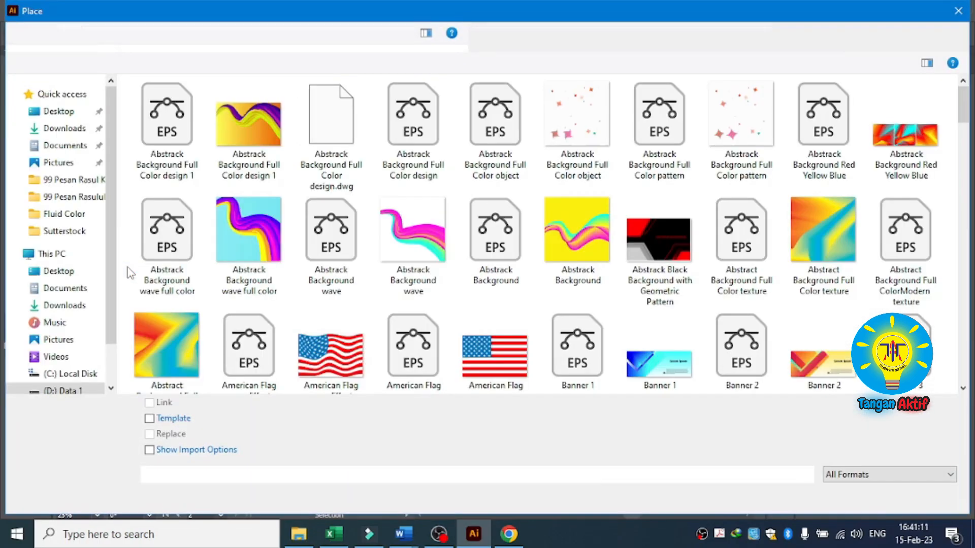
{"action": "left_click", "coordinate": [70, 131]}
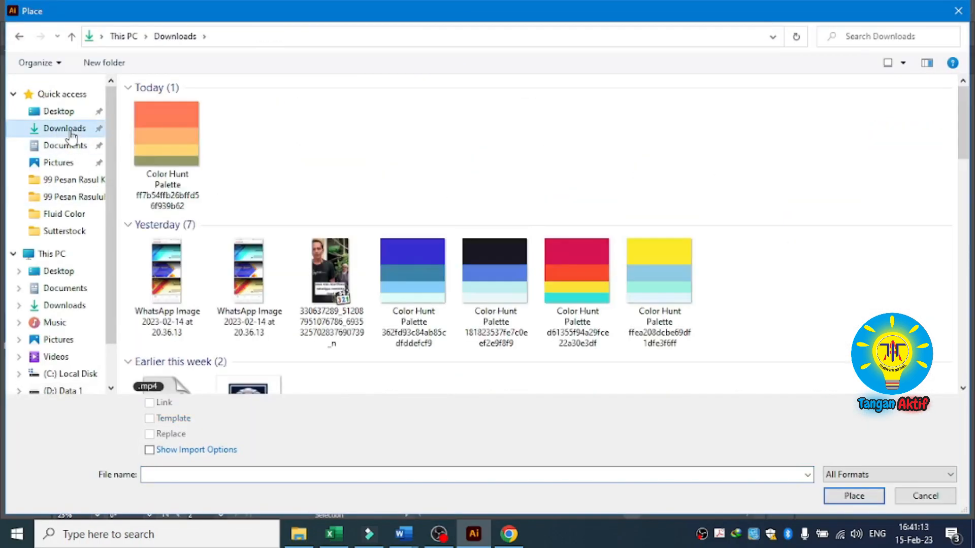
{"action": "left_click", "coordinate": [179, 130]}
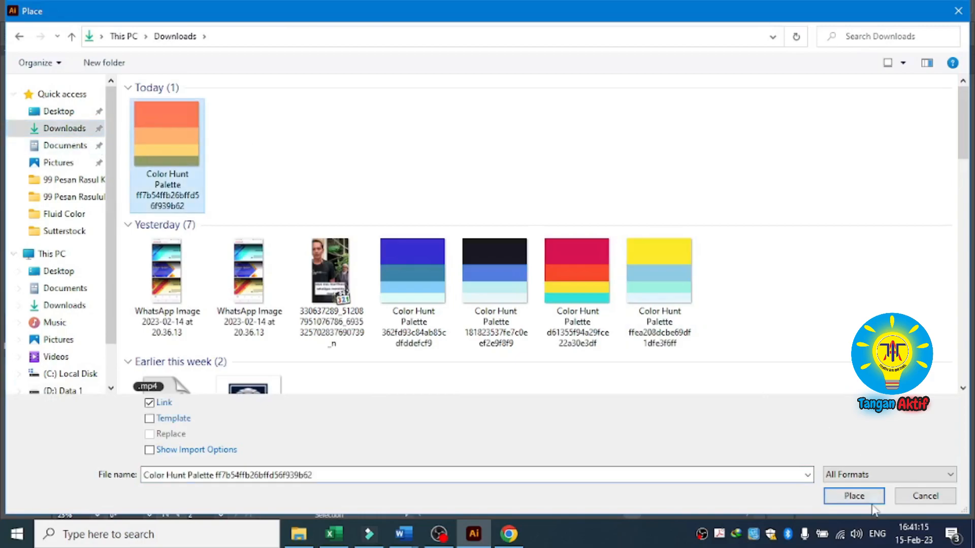
{"action": "left_click", "coordinate": [853, 495]}
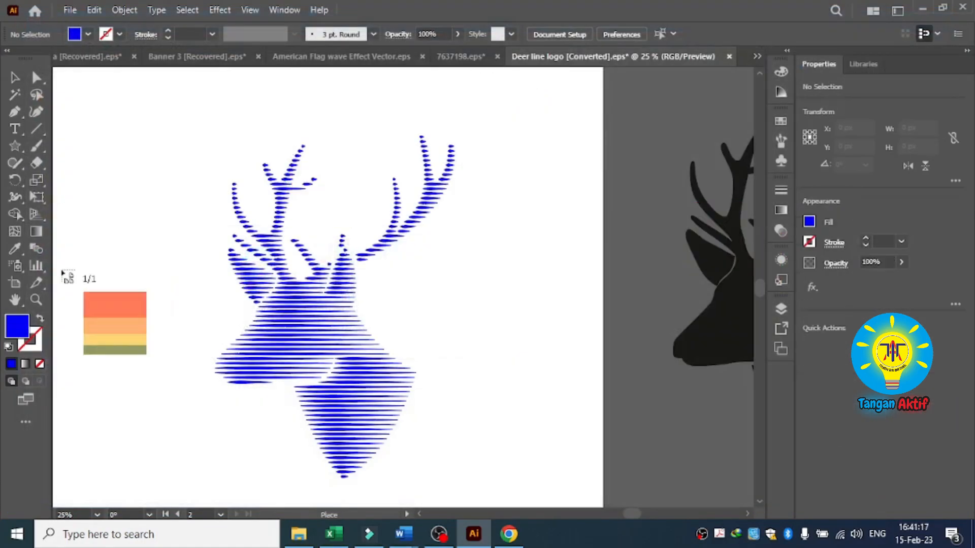
{"action": "left_click", "coordinate": [447, 264]}
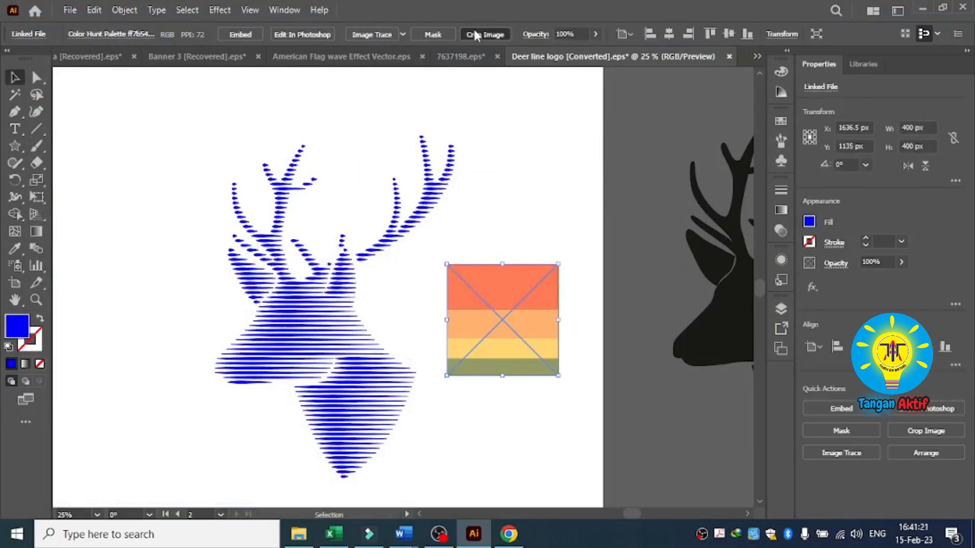
{"action": "left_click_drag", "start_coordinate": [507, 293], "coordinate": [508, 255]}
{"action": "key", "text": "Return"}
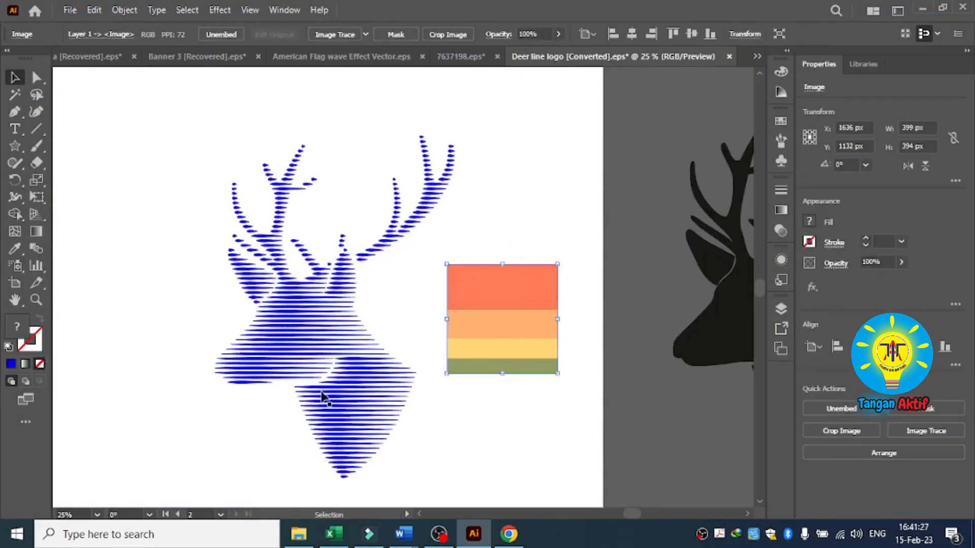
Fill the striped deer group with the linear white-to-black gradient.
{"action": "left_click", "coordinate": [311, 346]}
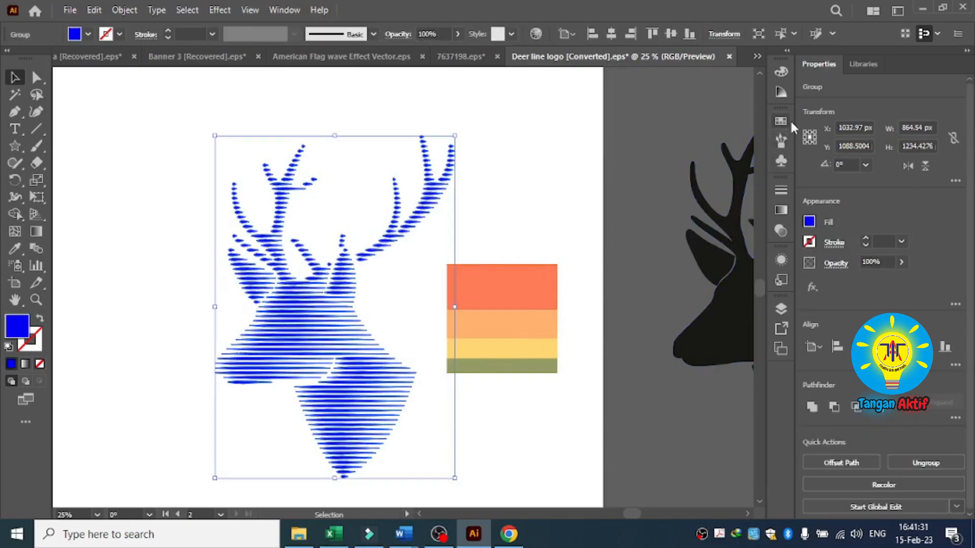
{"action": "left_click", "coordinate": [781, 211]}
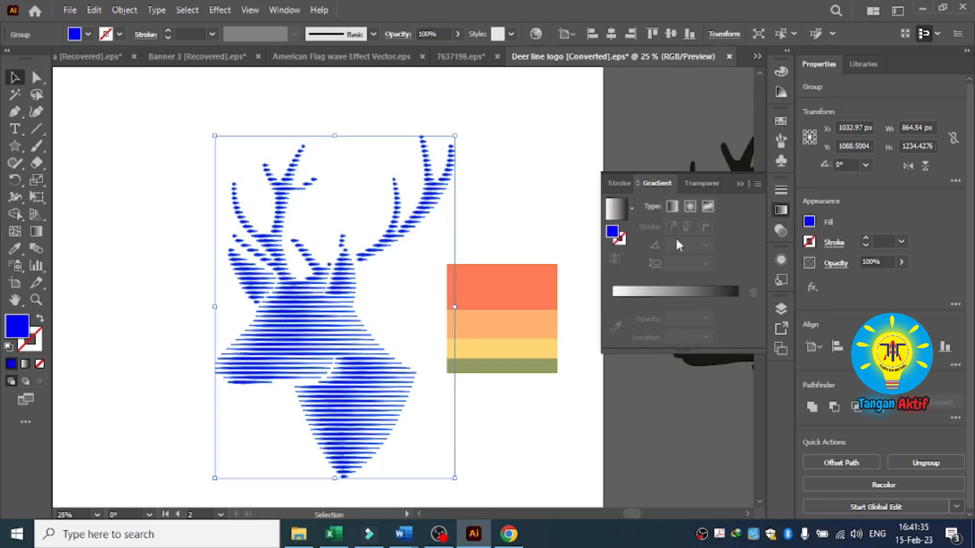
{"action": "left_click", "coordinate": [619, 212]}
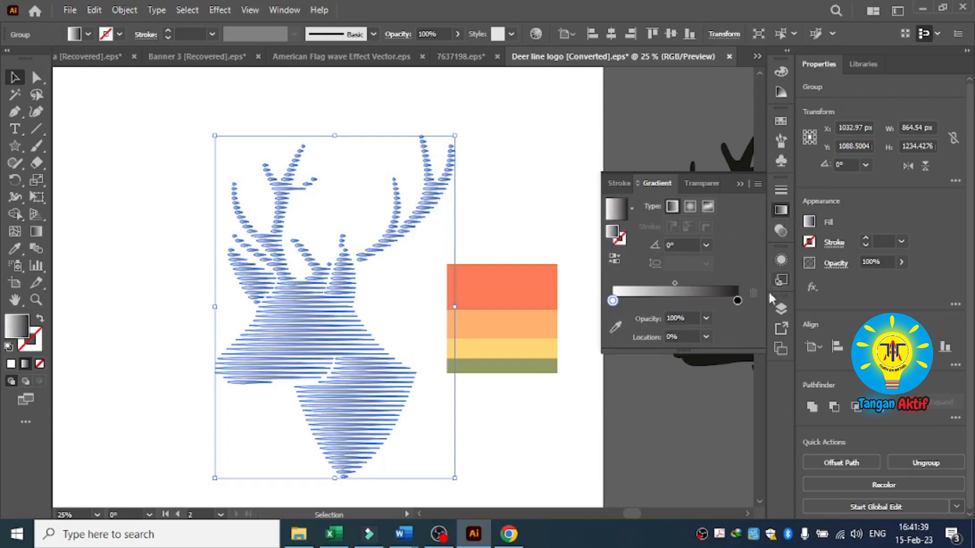
Recolour the deer gradient with sampled palette colours, coral for the 100% stop and yellow for the 0% stop, and clear the selection.
{"action": "left_click", "coordinate": [737, 302]}
{"action": "left_click", "coordinate": [615, 327]}
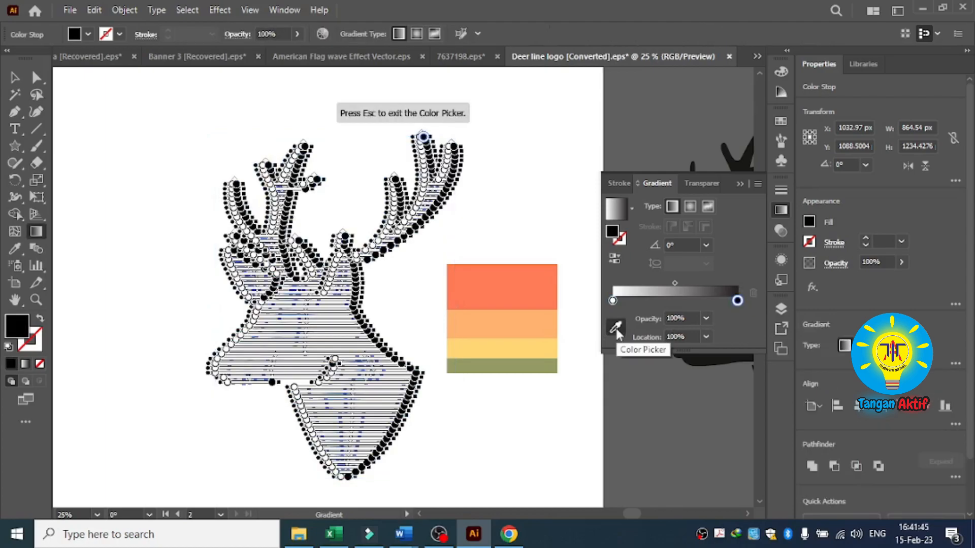
{"action": "left_click", "coordinate": [515, 288]}
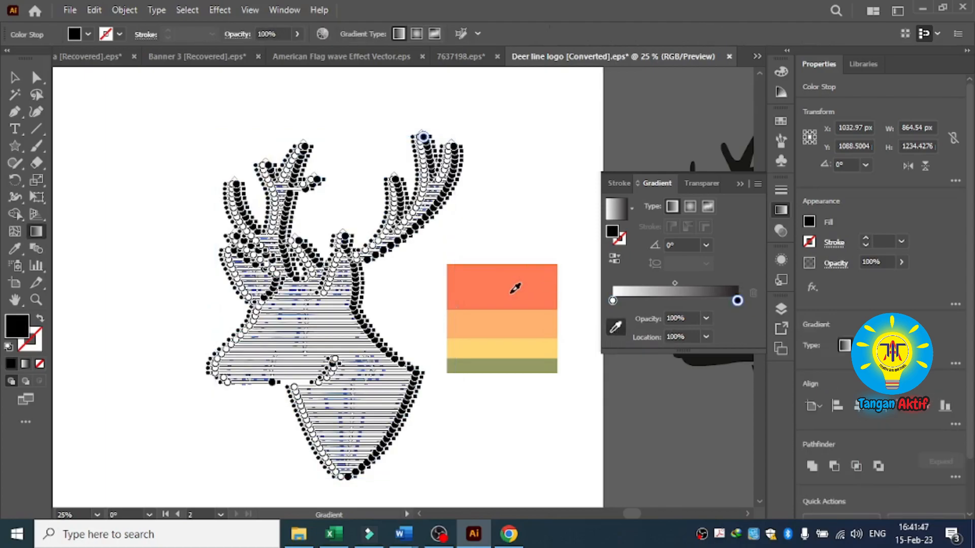
{"action": "left_click", "coordinate": [612, 301]}
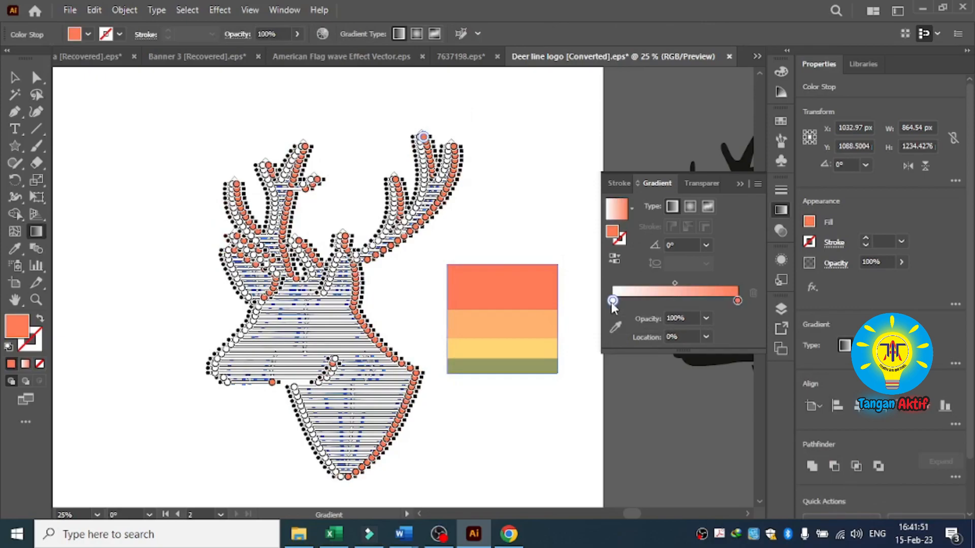
{"action": "left_click", "coordinate": [615, 327]}
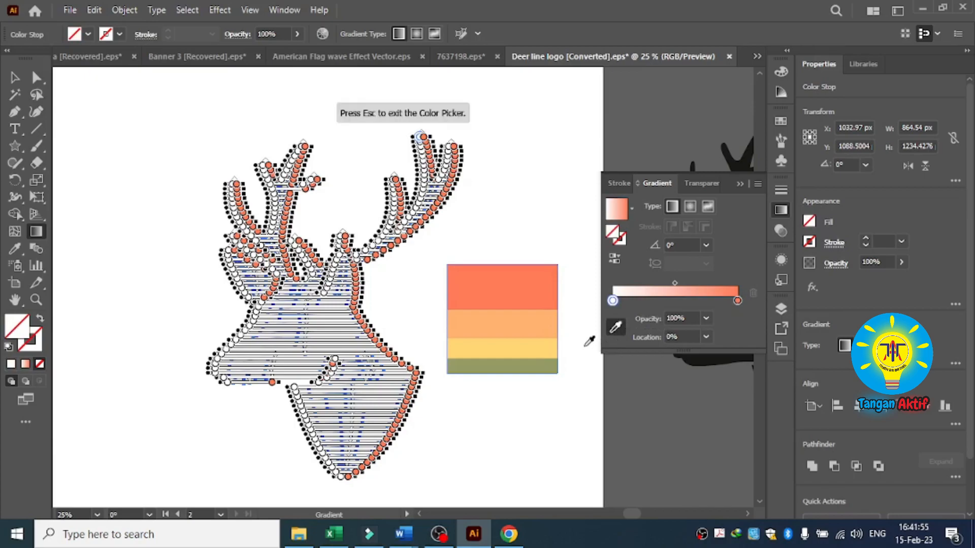
{"action": "left_click", "coordinate": [533, 347]}
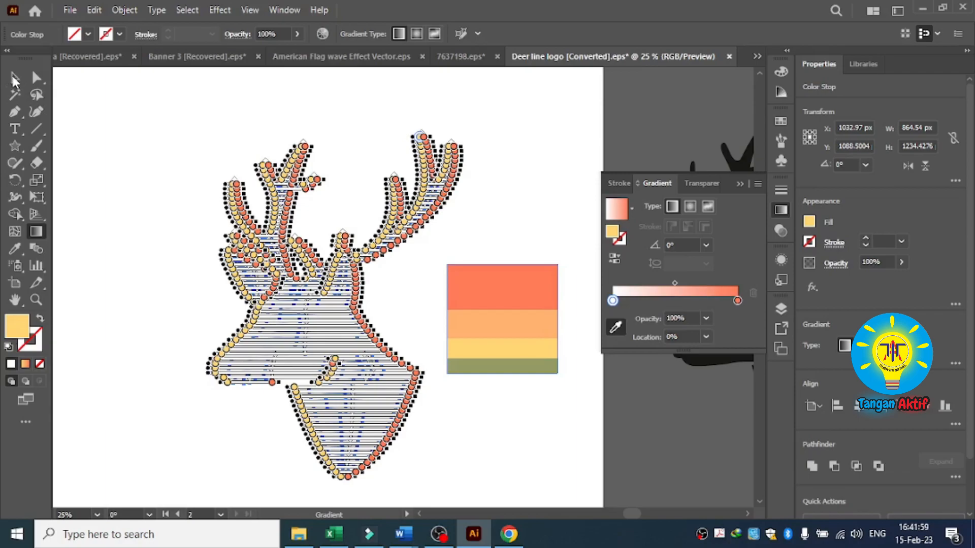
{"action": "left_click", "coordinate": [15, 78]}
{"action": "left_click", "coordinate": [437, 169]}
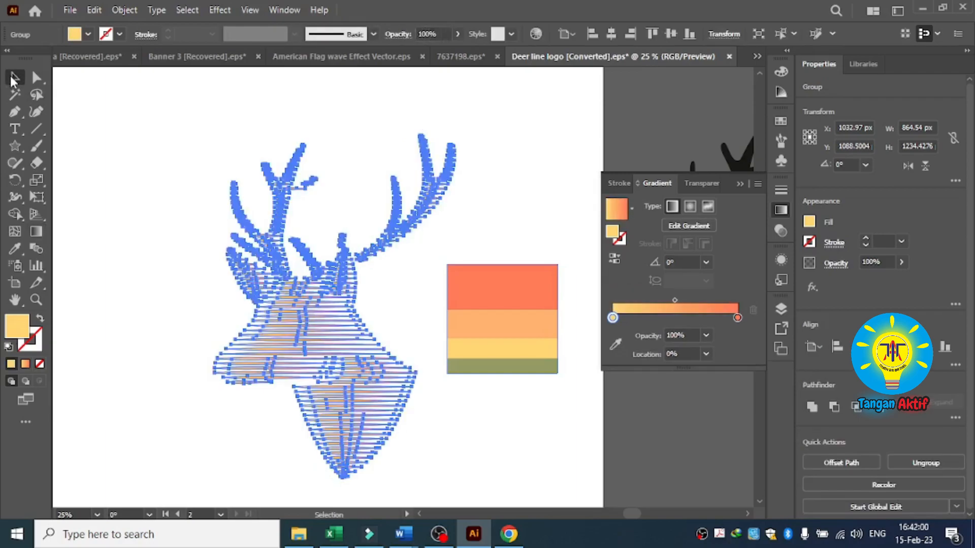
{"action": "left_click", "coordinate": [515, 195]}
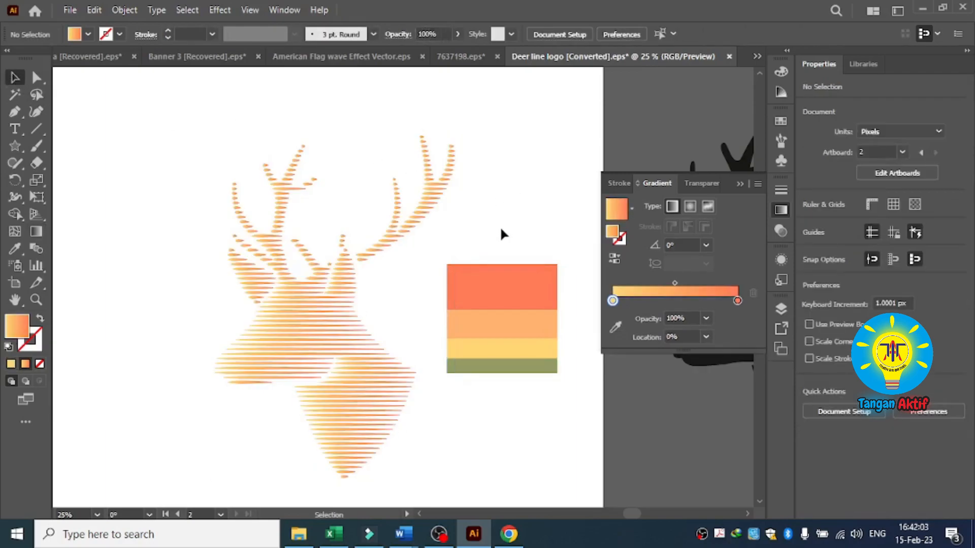
Delete the palette image and the black deer silhouette beside the artboard.
{"action": "scroll", "coordinate": [499, 229], "scroll_direction": "down", "scroll_amount": 2}
{"action": "left_click_drag", "start_coordinate": [519, 277], "coordinate": [604, 119]}
{"action": "key", "text": "Delete"}
{"action": "left_click", "coordinate": [591, 290]}
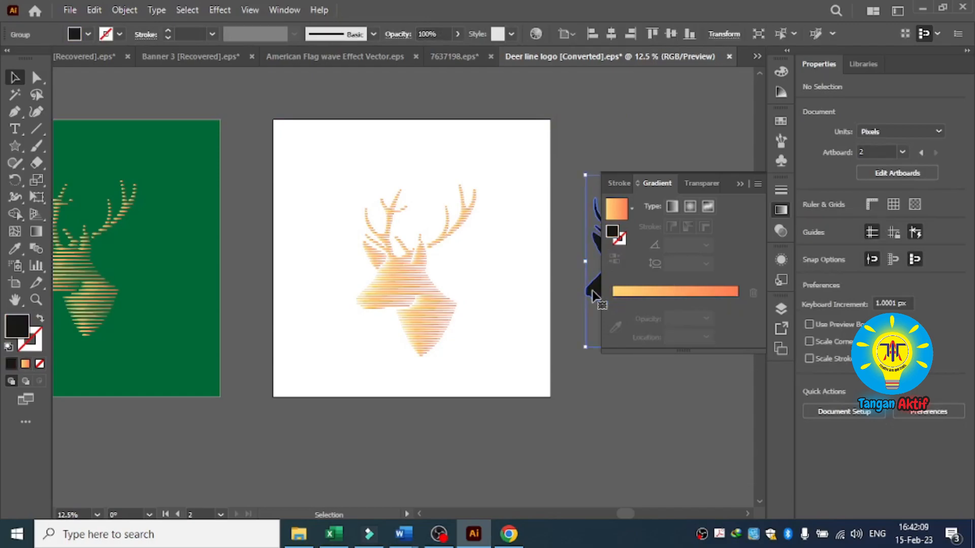
{"action": "key", "text": "Delete"}
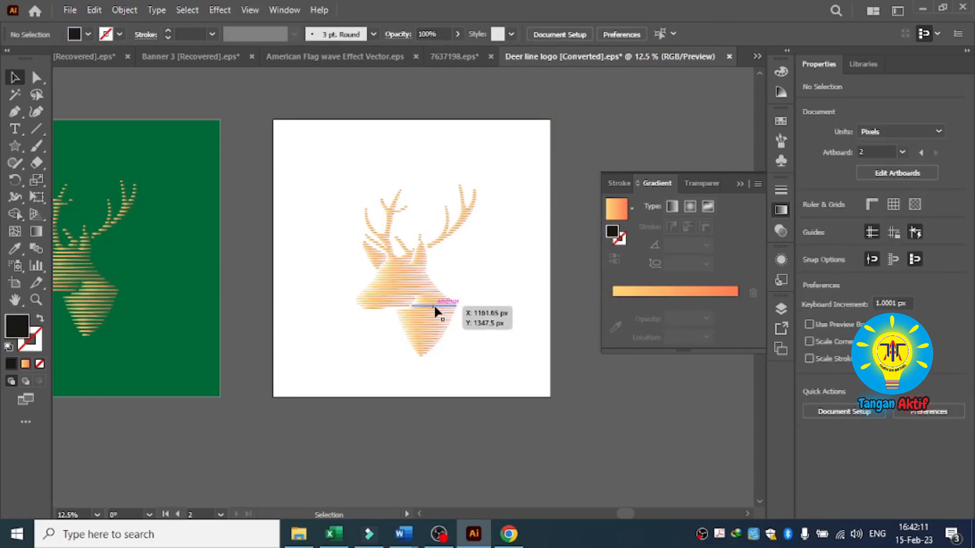
Centre the gradient deer group vertically and horizontally on the artboard and clear the selection.
{"action": "left_click", "coordinate": [435, 312]}
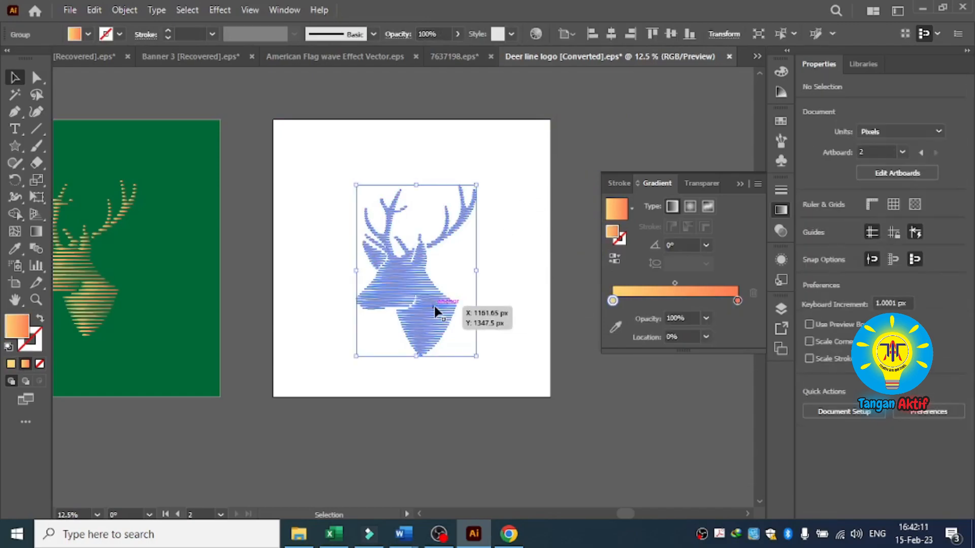
{"action": "left_click", "coordinate": [670, 35]}
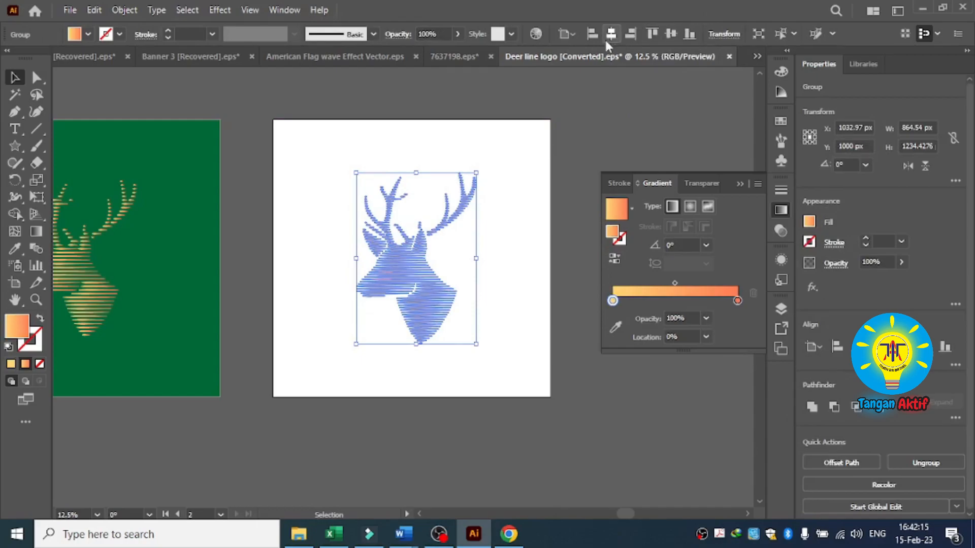
{"action": "left_click", "coordinate": [607, 45]}
{"action": "left_click", "coordinate": [567, 208]}
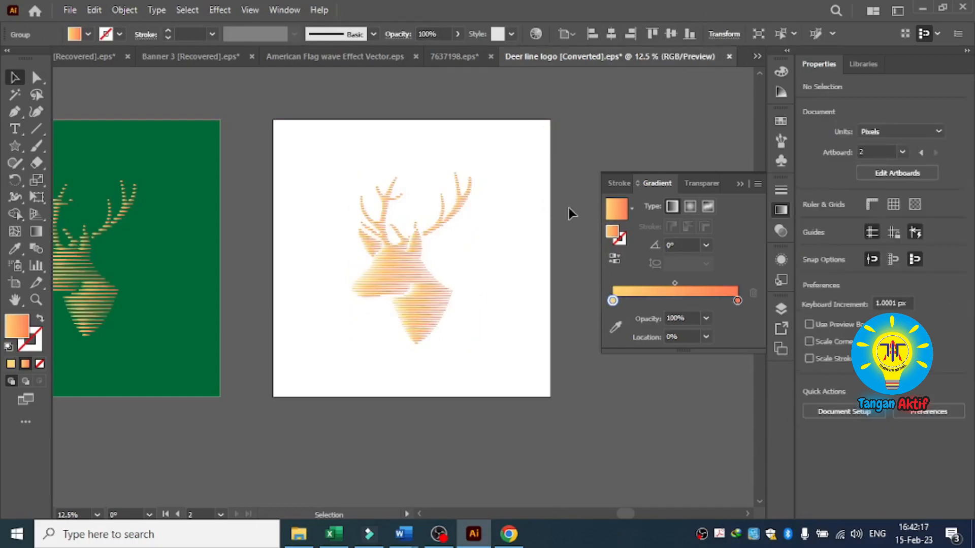
Create a 2000 × 2000 px rectangle starting near the upper-left corner of the deer artboard.
{"action": "left_click", "coordinate": [15, 148]}
{"action": "left_click", "coordinate": [61, 146]}
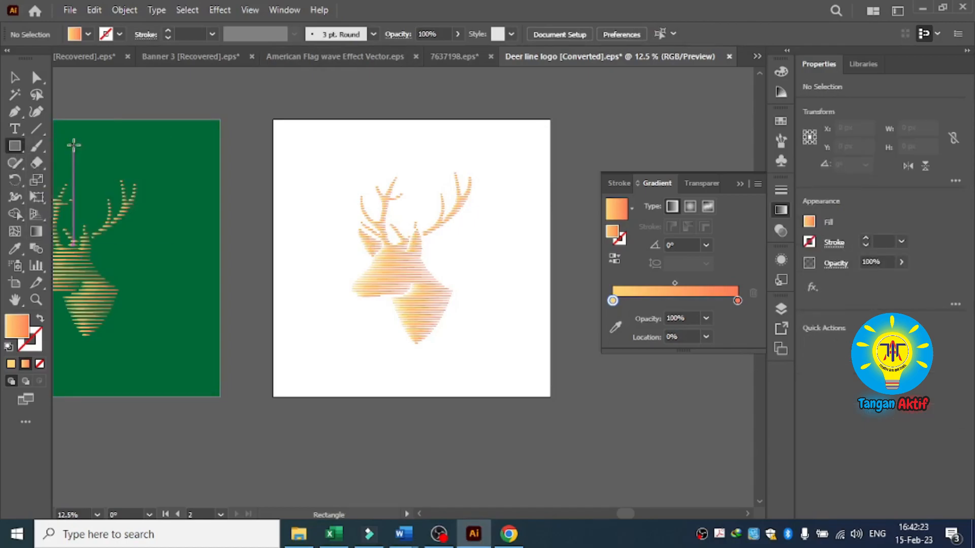
{"action": "left_click", "coordinate": [272, 107]}
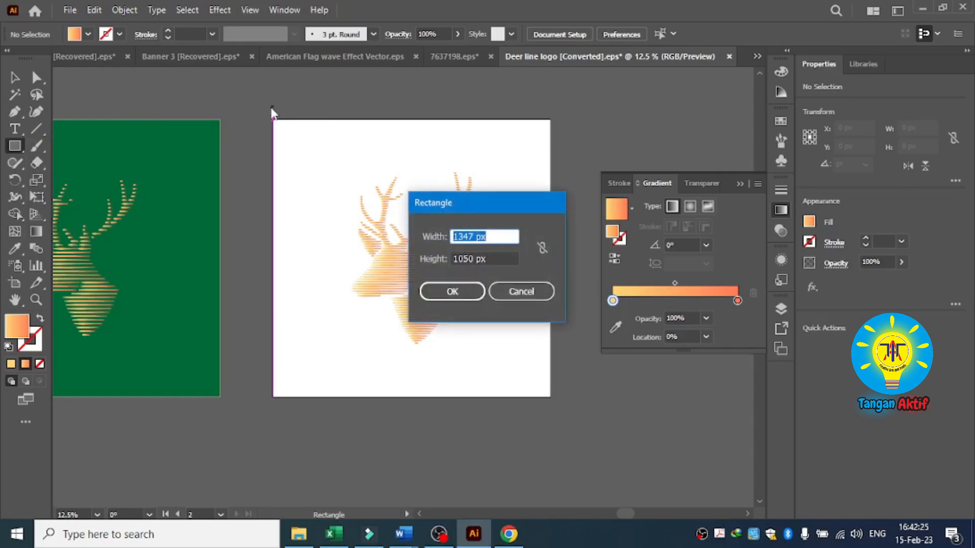
{"action": "type", "text": "2000"}
{"action": "double_click", "coordinate": [471, 258]}
{"action": "type", "text": "2000"}
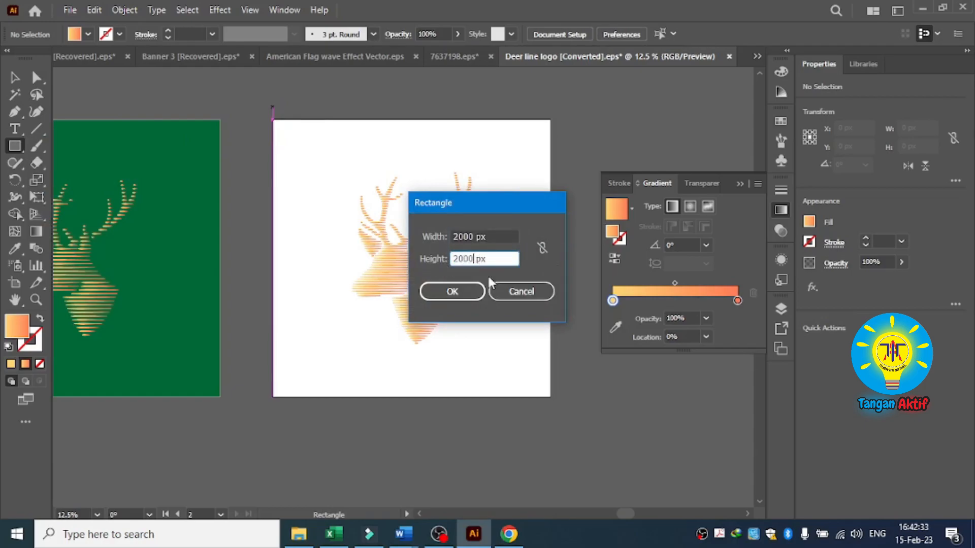
{"action": "left_click", "coordinate": [452, 291]}
Align the rectangle to the artboard's centre both horizontally and vertically.
{"action": "left_click_drag", "start_coordinate": [467, 183], "coordinate": [468, 121]}
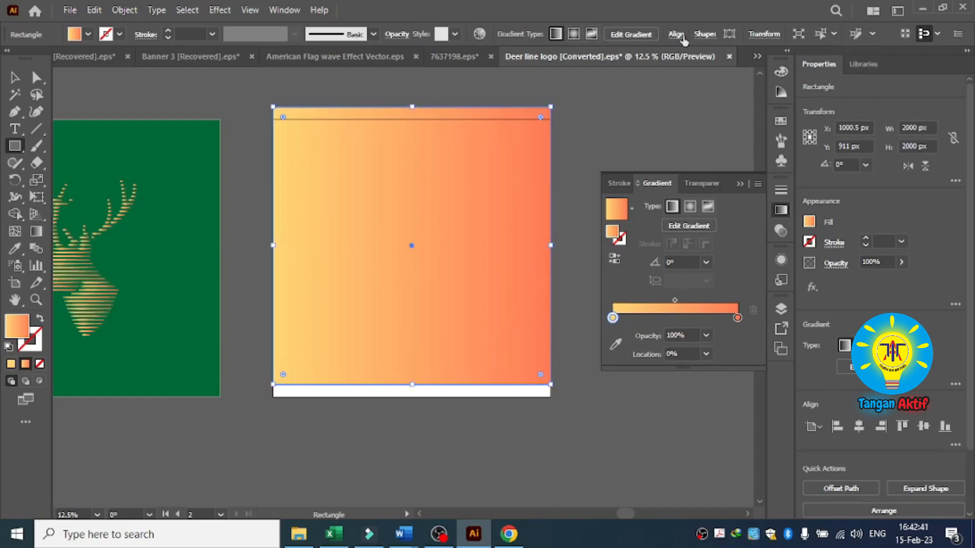
{"action": "left_click", "coordinate": [682, 38]}
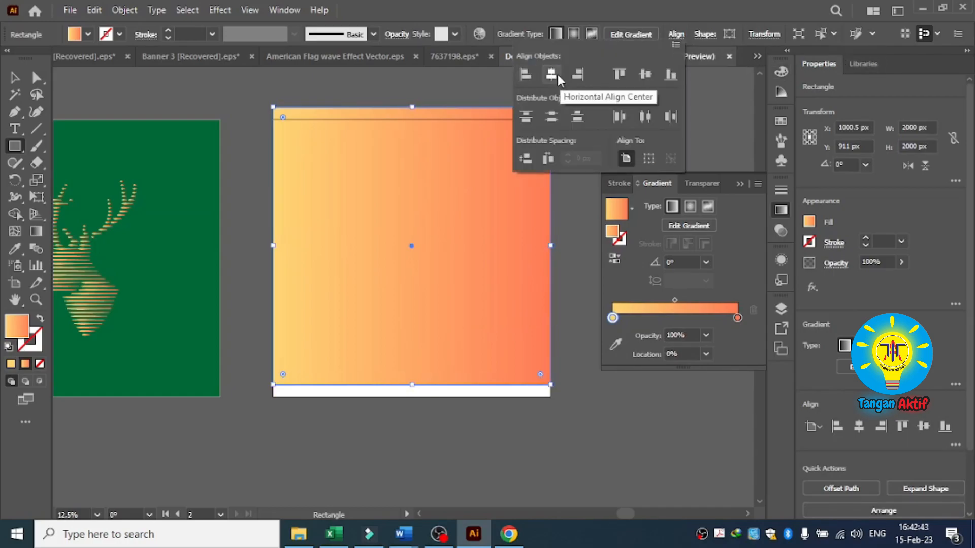
{"action": "left_click", "coordinate": [642, 76]}
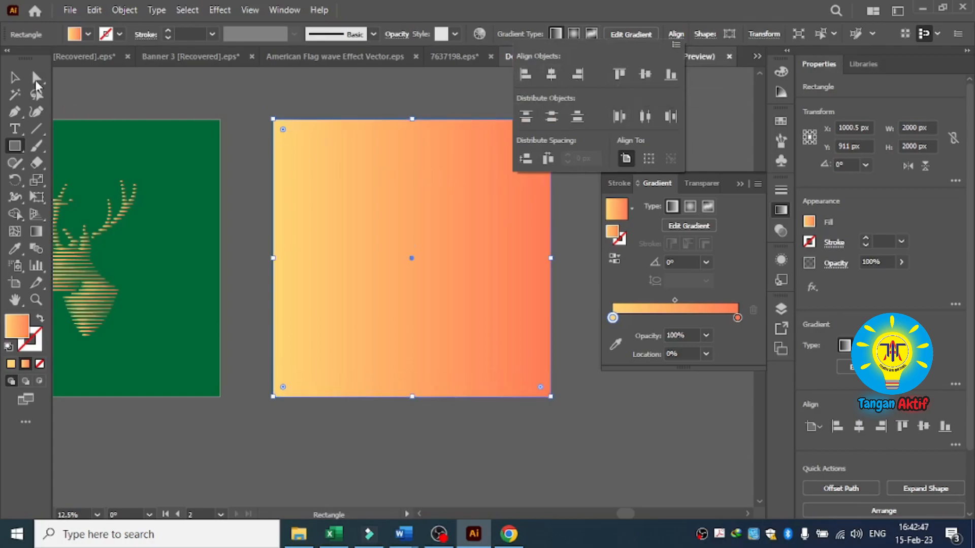
Send the gradient rectangle to the back, behind the deer group.
{"action": "left_click", "coordinate": [17, 78]}
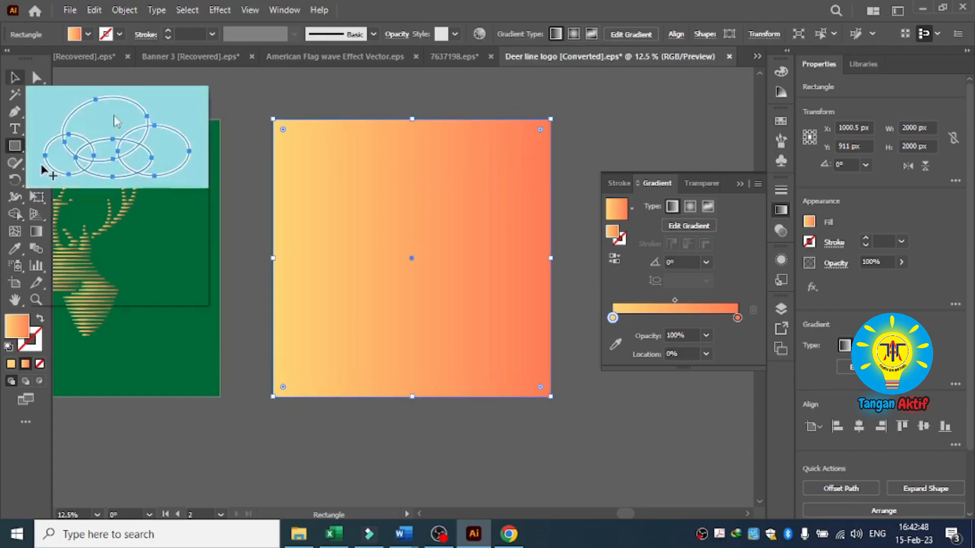
{"action": "right_click", "coordinate": [448, 203]}
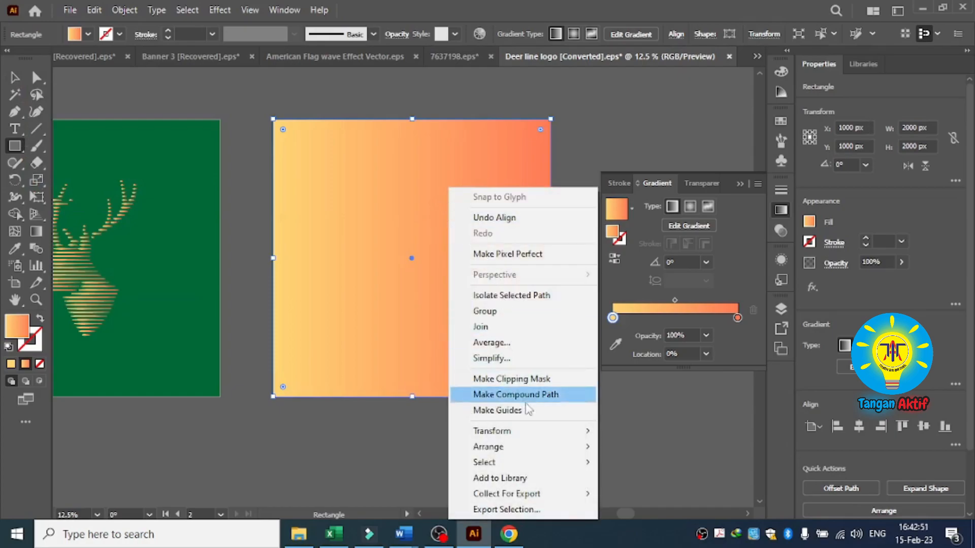
{"action": "mouse_move", "coordinate": [548, 453]}
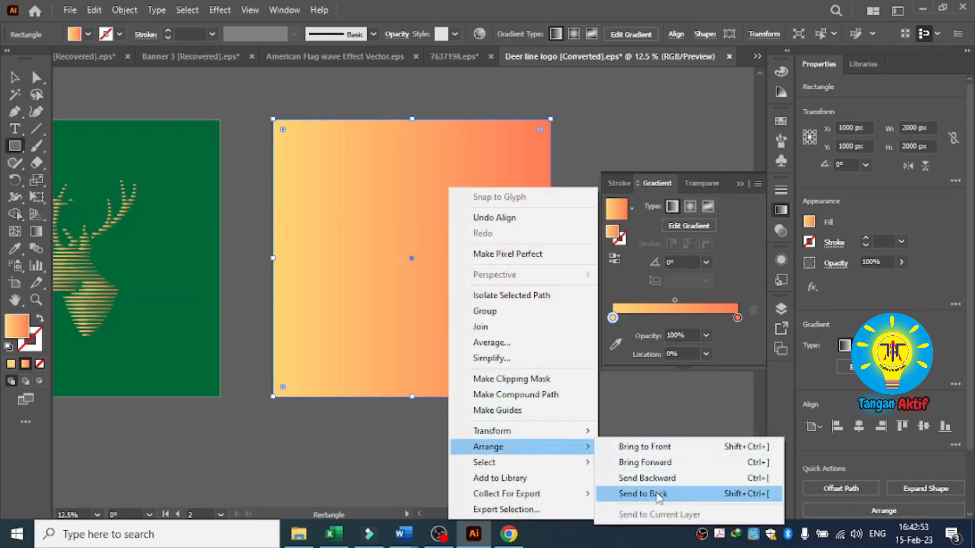
{"action": "left_click", "coordinate": [641, 494]}
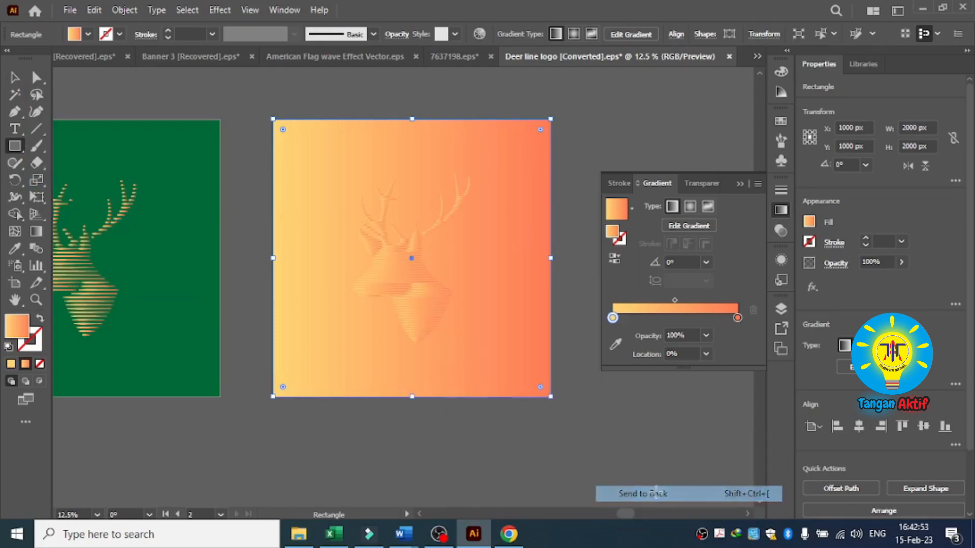
Fill the background rectangle with the dark green swatch and clear the selection.
{"action": "left_click", "coordinate": [15, 80]}
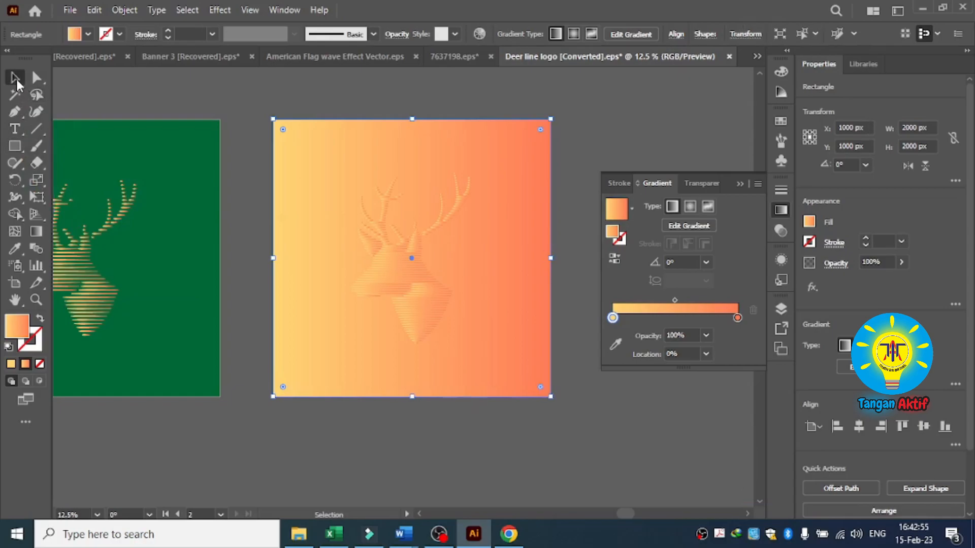
{"action": "left_click", "coordinate": [89, 35]}
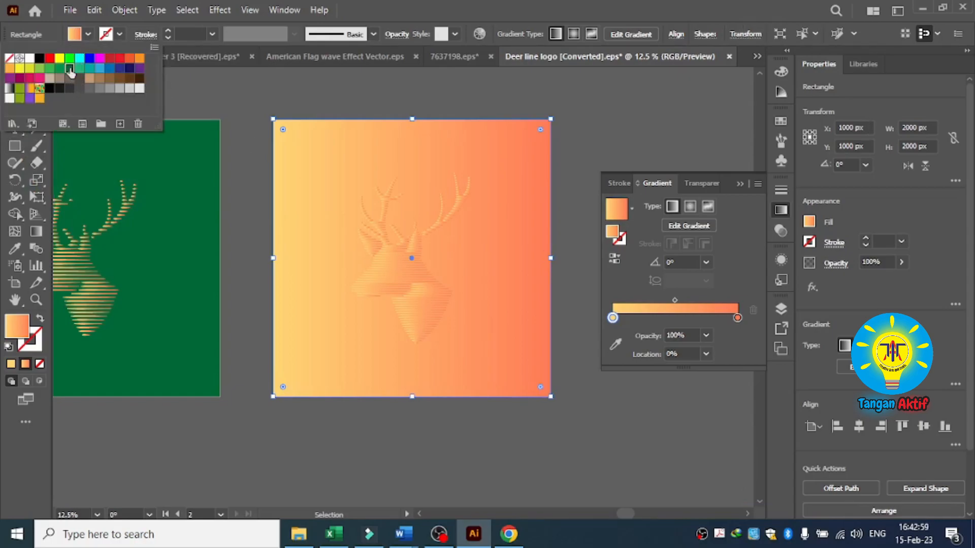
{"action": "left_click", "coordinate": [70, 69]}
{"action": "left_click", "coordinate": [237, 105]}
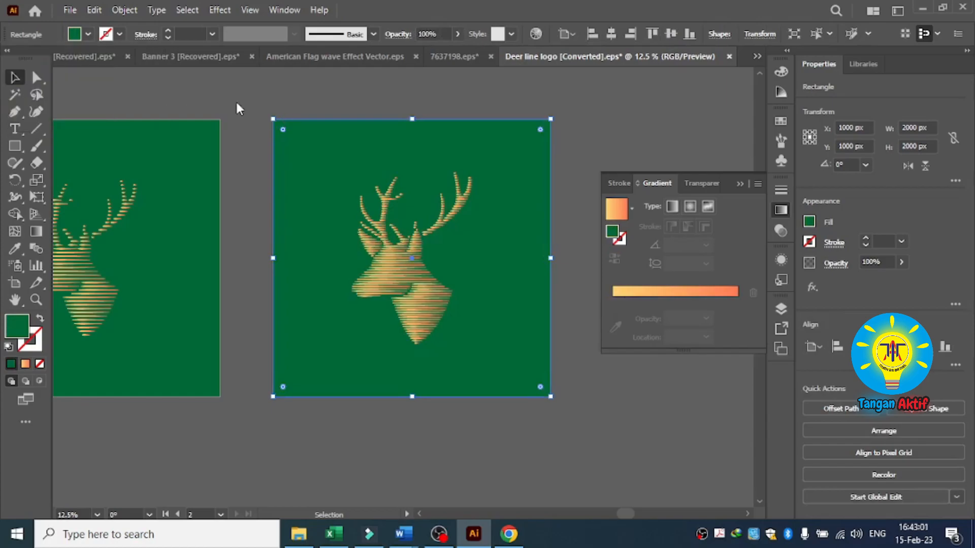
{"action": "left_click", "coordinate": [246, 120]}
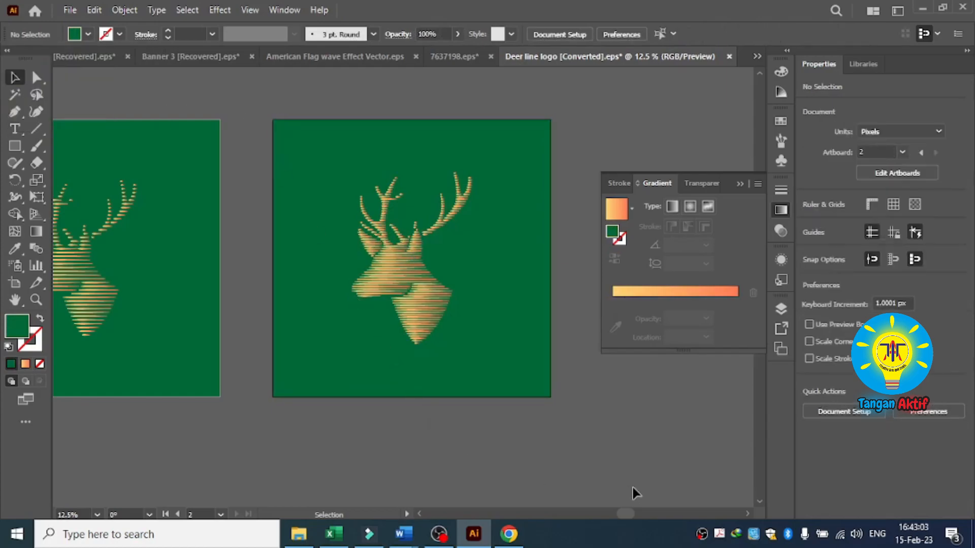
Compare the deer design with the one on the neighbouring green artboard and collapse the Gradient panel.
{"action": "left_click", "coordinate": [420, 513]}
{"action": "left_click", "coordinate": [420, 513]}
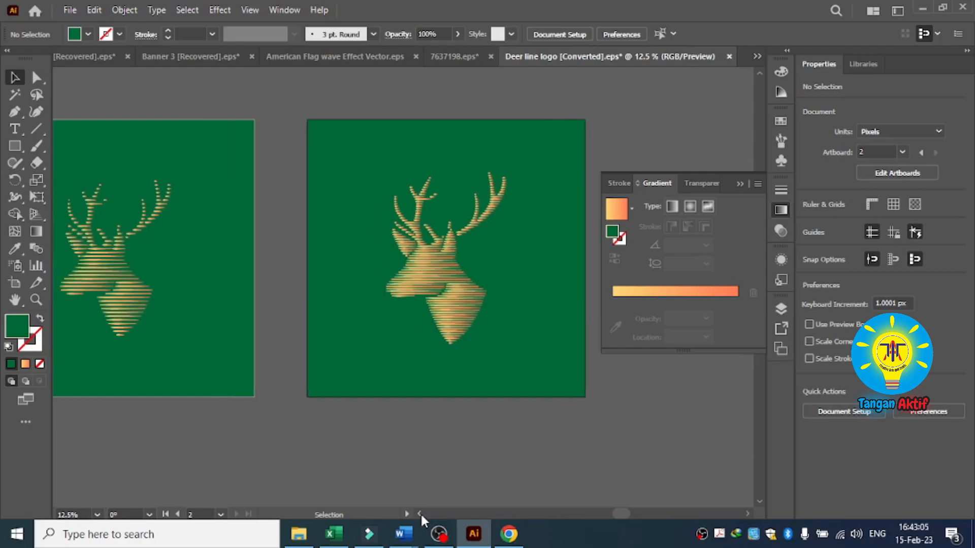
{"action": "double_click", "coordinate": [419, 513]}
{"action": "left_click", "coordinate": [420, 513]}
{"action": "left_click", "coordinate": [421, 512]}
{"action": "left_click", "coordinate": [421, 513]}
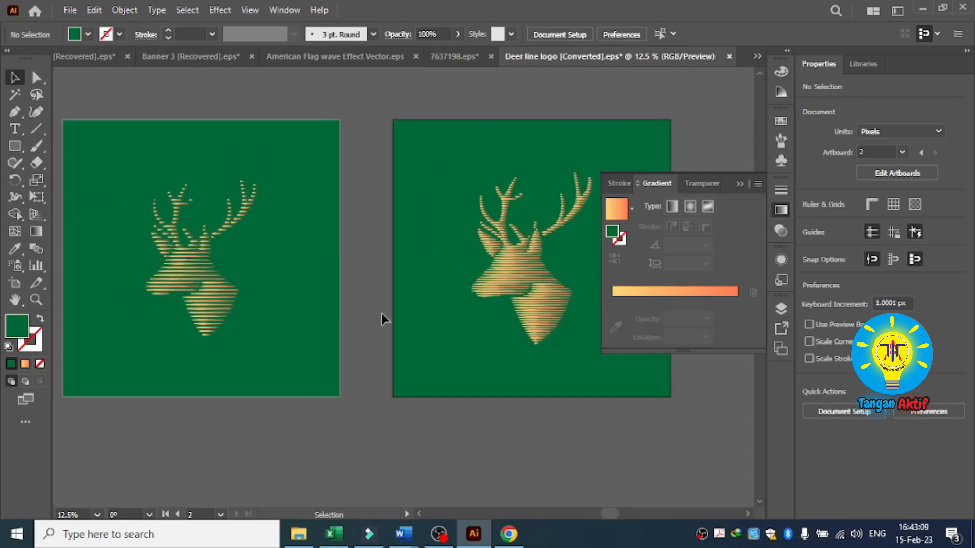
{"action": "left_click", "coordinate": [741, 181]}
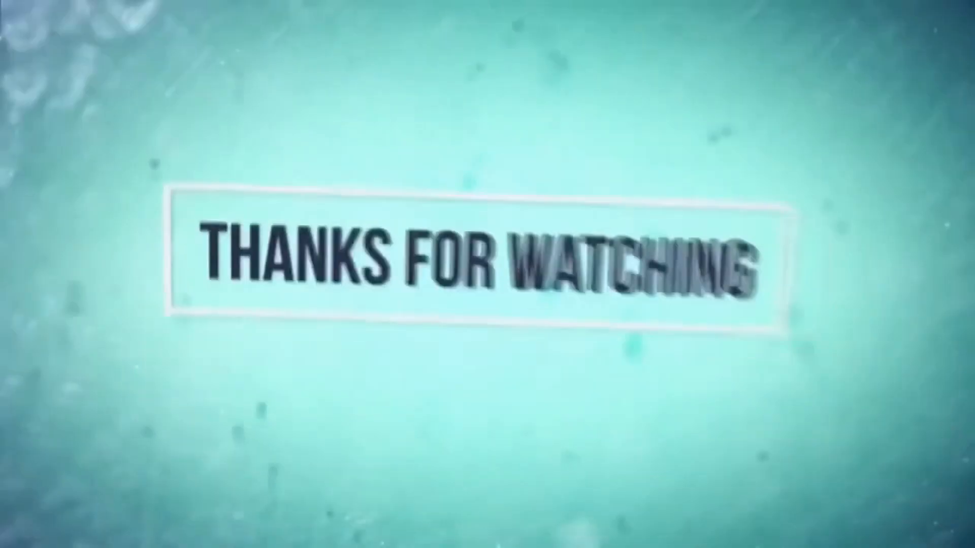